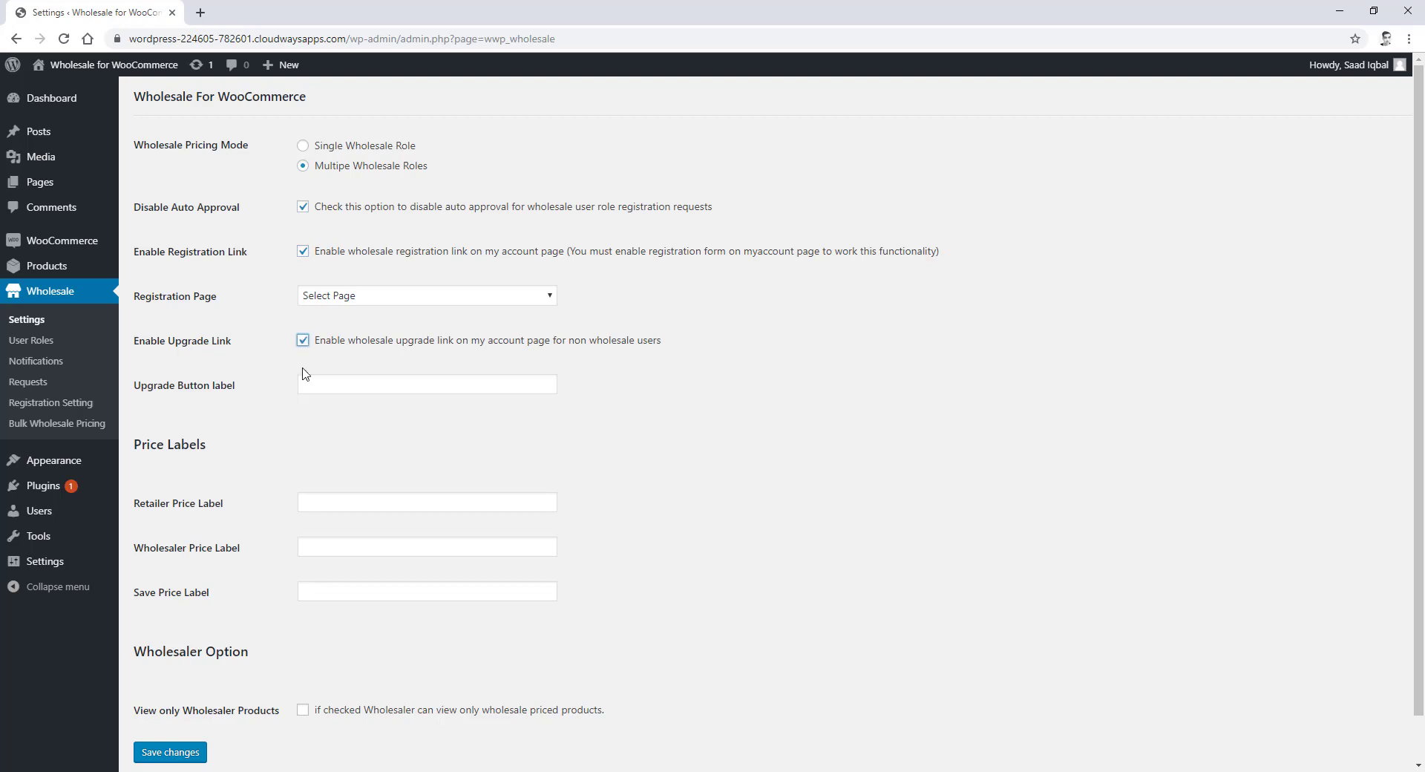
- Enable the upgrade link, label prices 'Retailer Price', 'Wholesaler Price' and 'Save', and save the settings
left_click(309, 385)
left_click(347, 503)
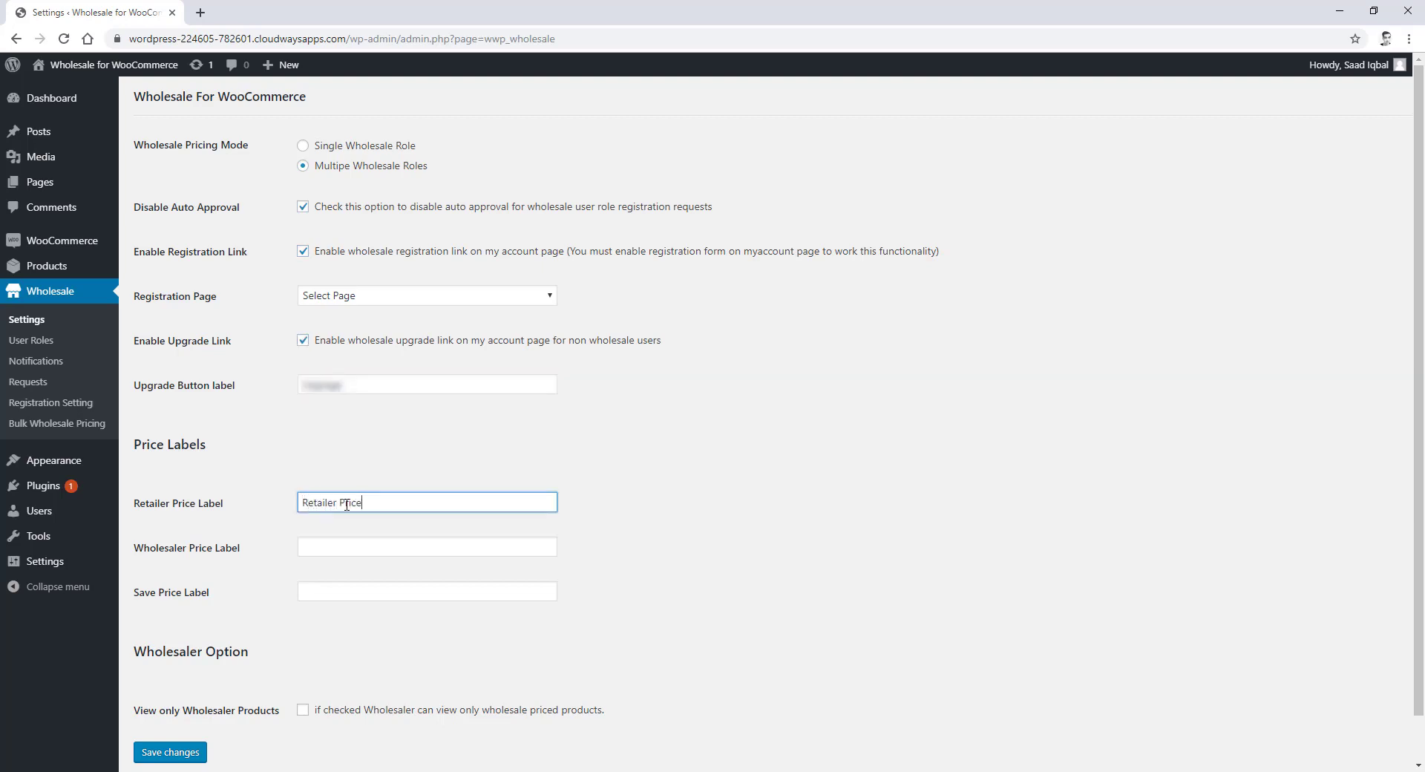
left_click(368, 546)
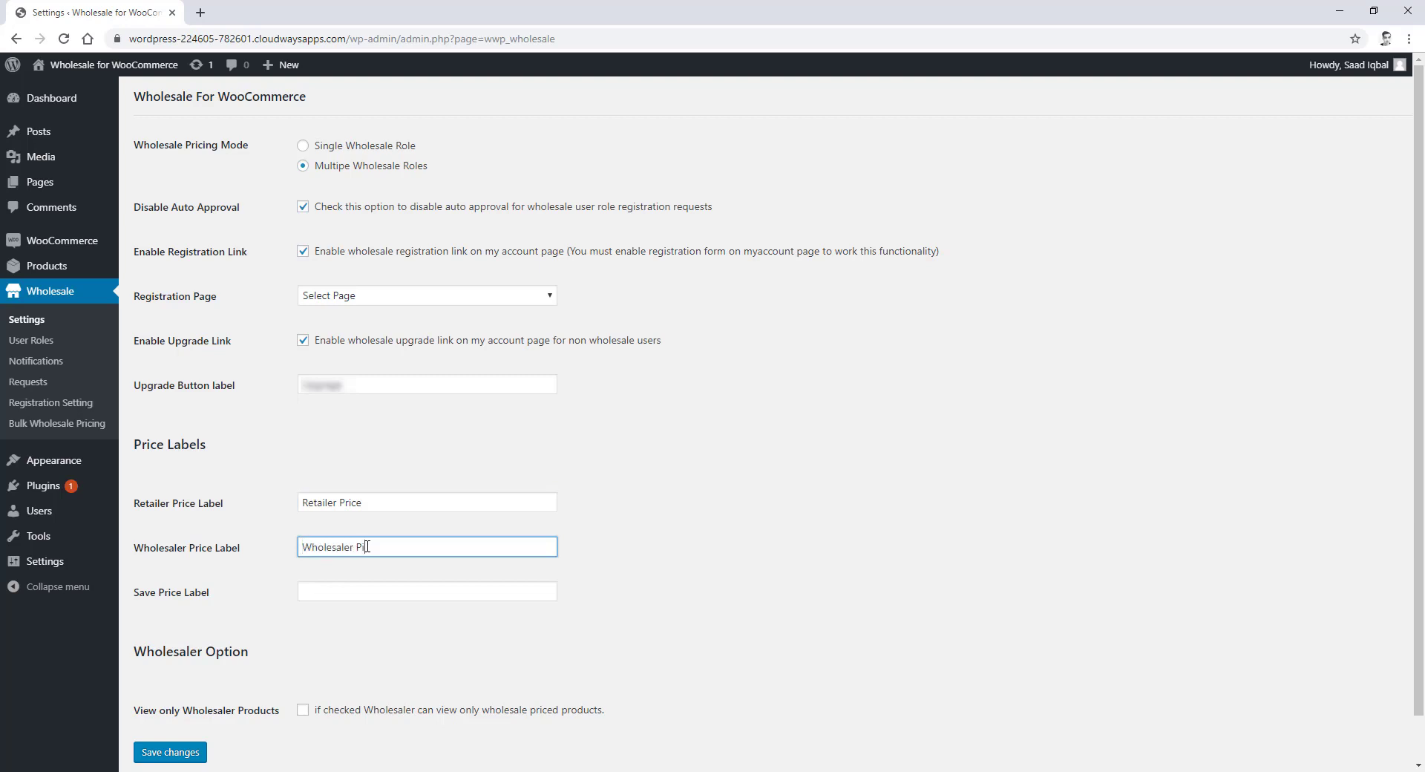
left_click(351, 598)
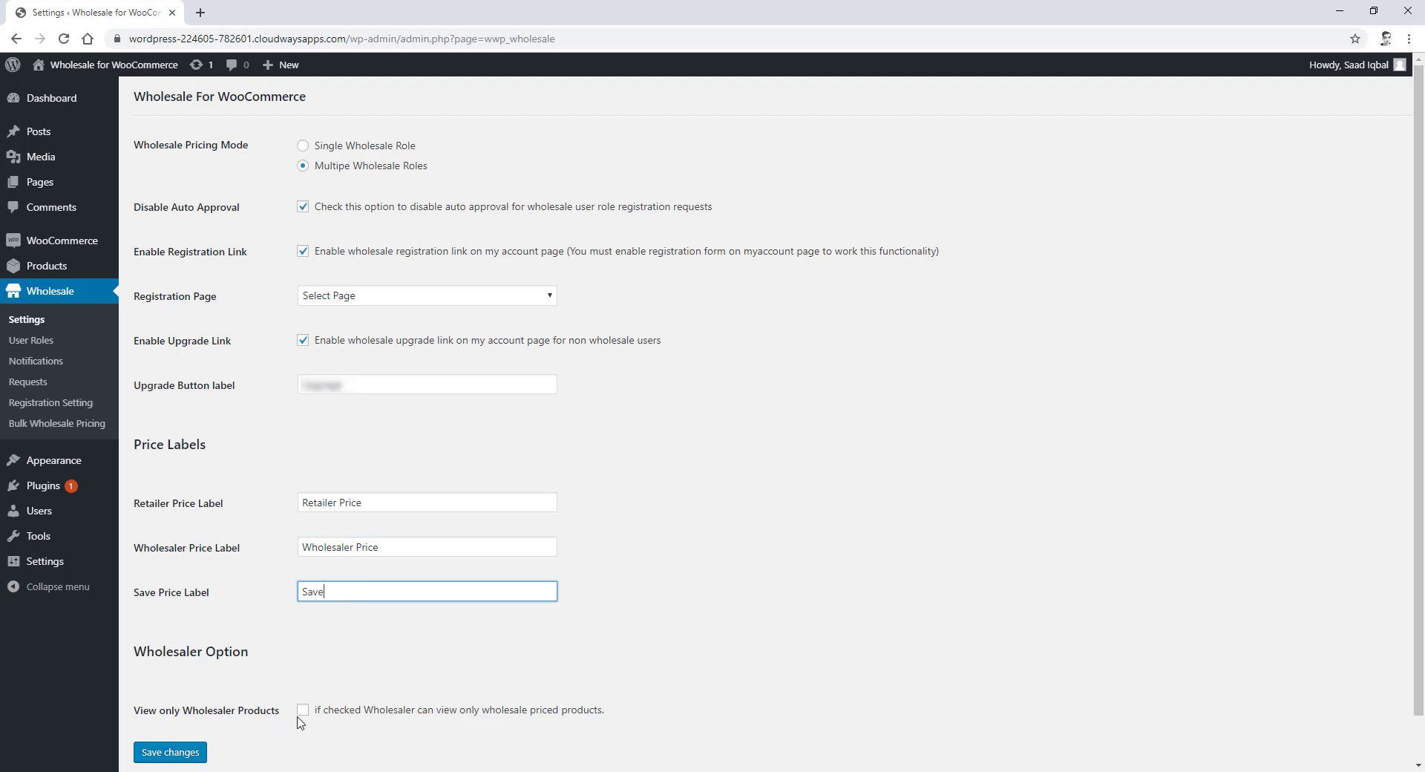
left_click(173, 753)
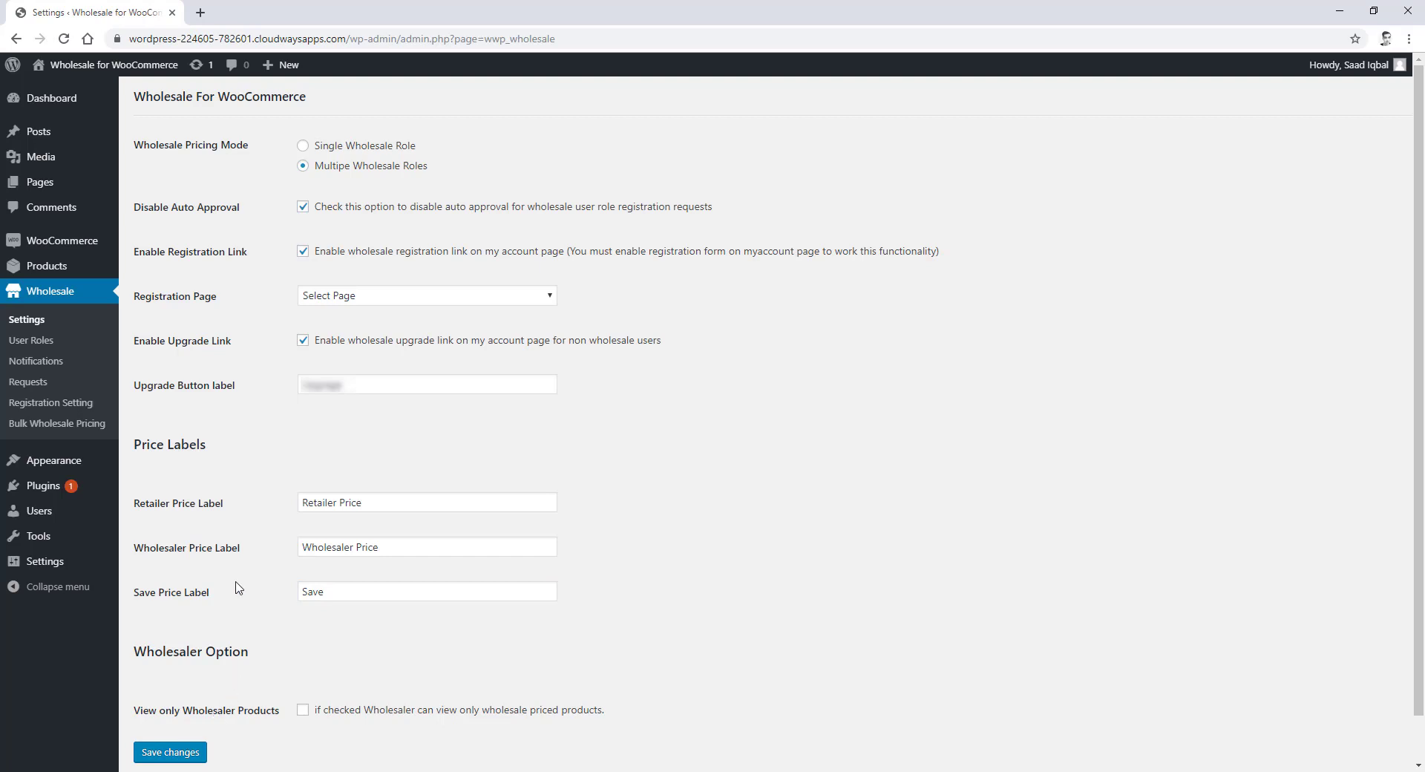
left_click(32, 341)
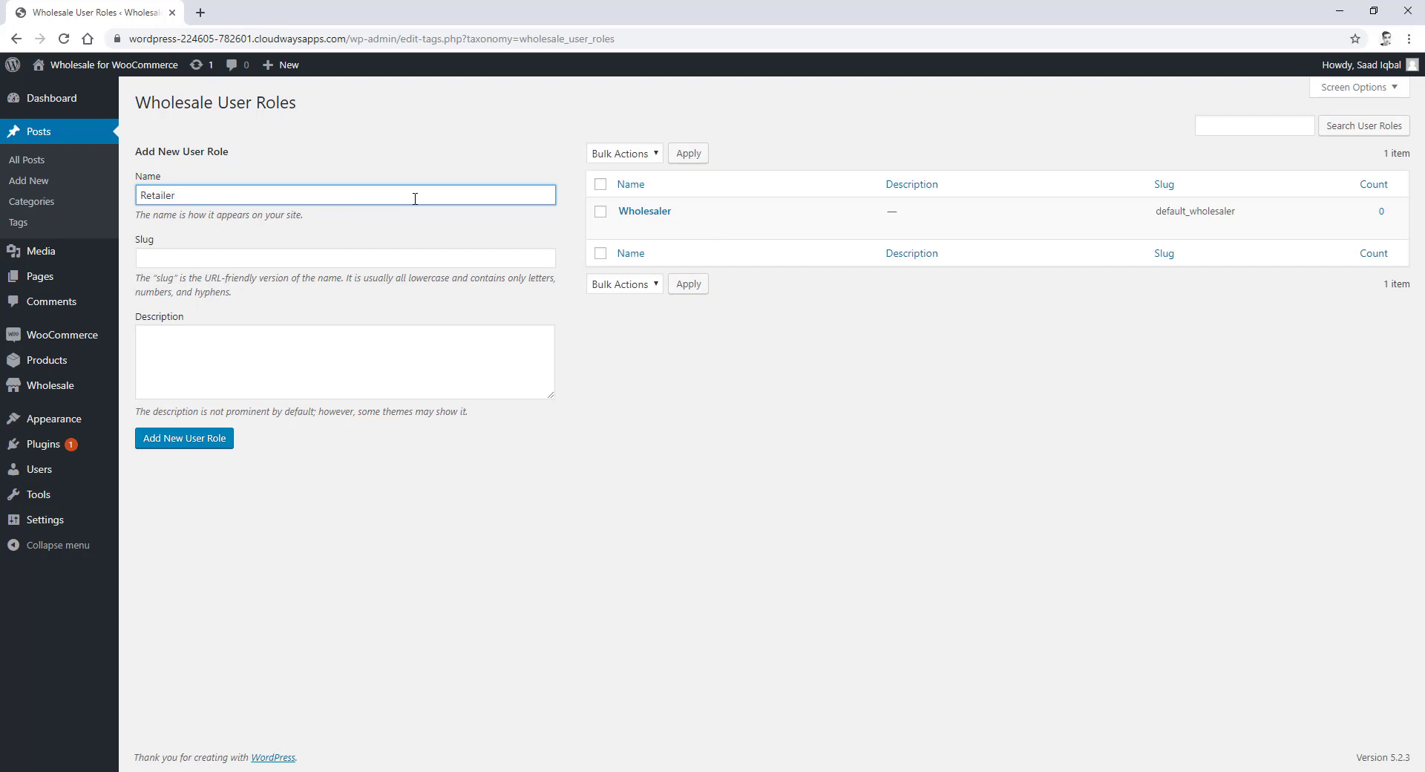
- Add a new wholesale user role named 'Retailer' with slug 'retailer'
left_click(387, 252)
type("retailer")
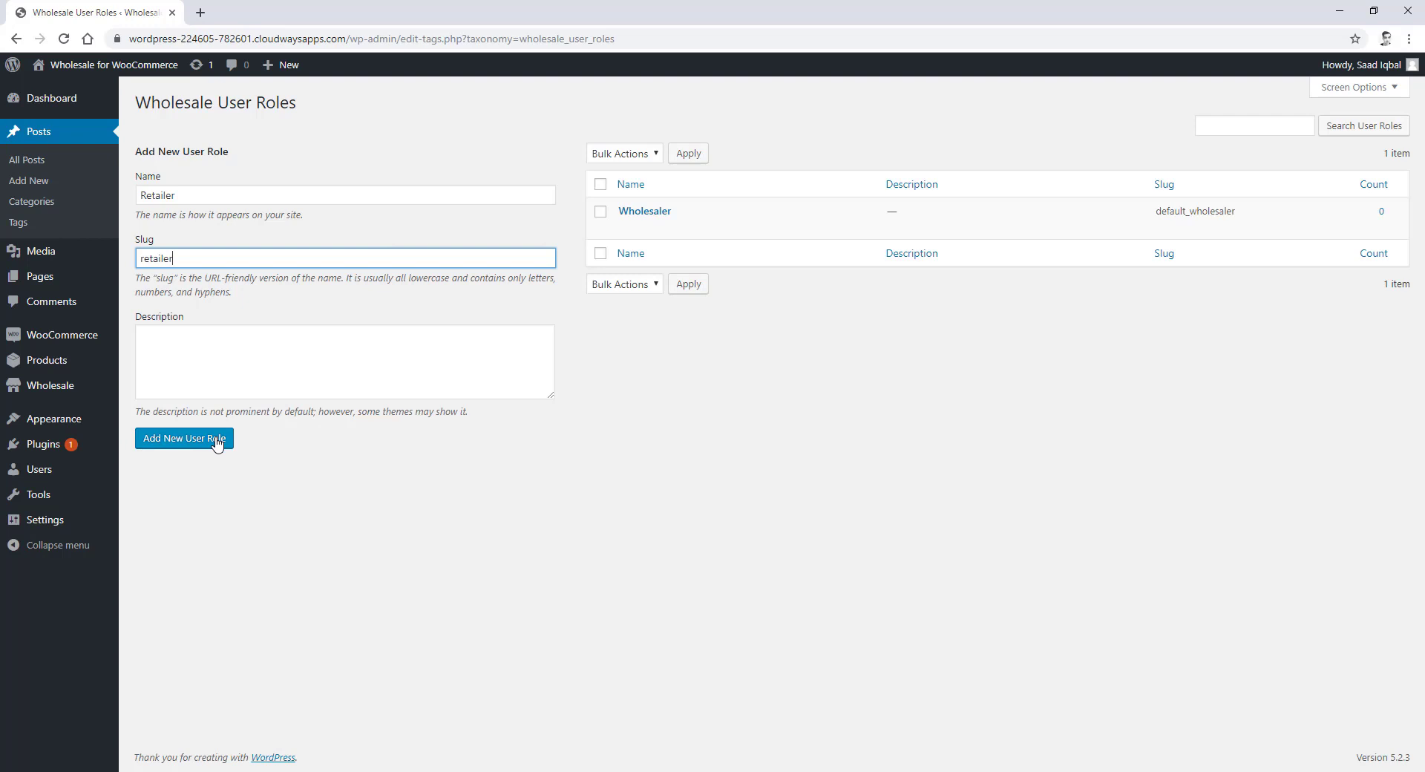
left_click(214, 438)
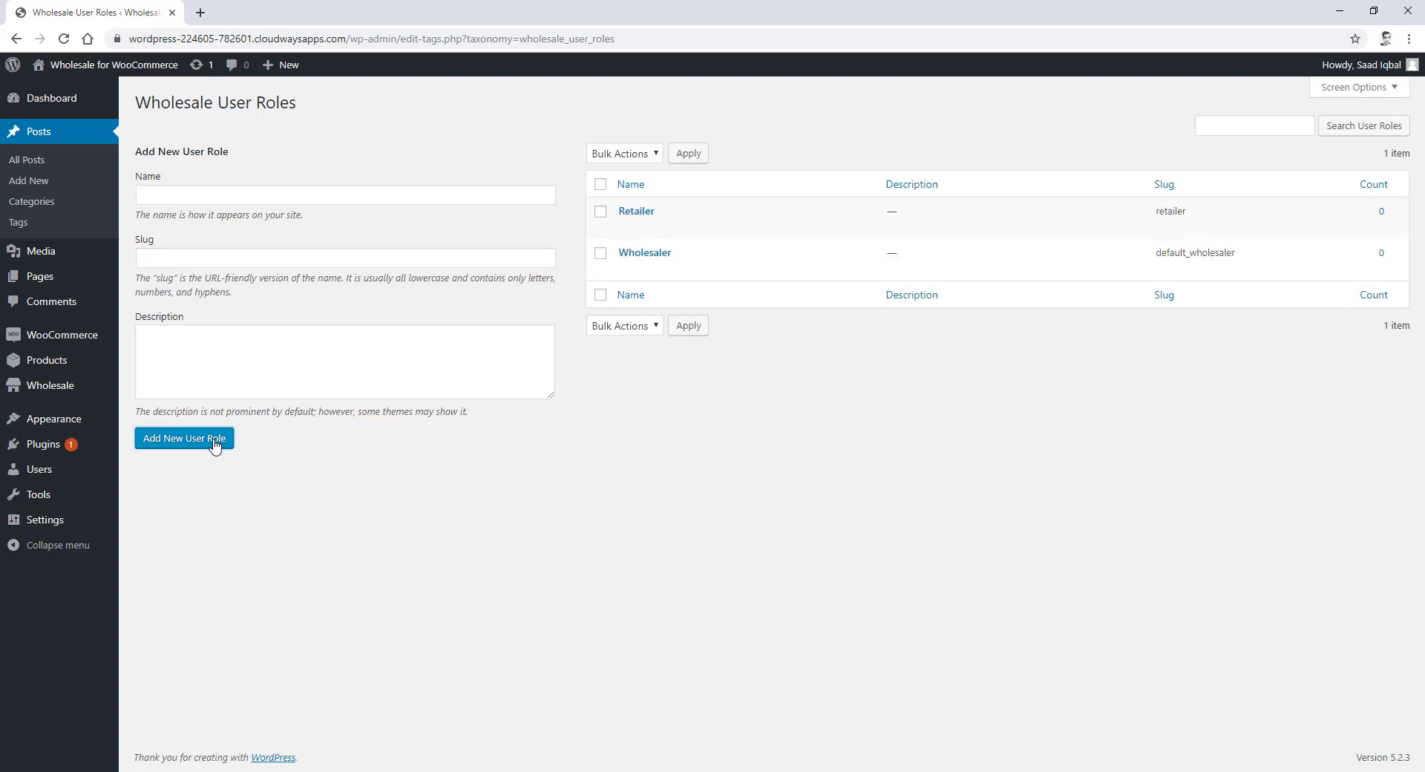
mouse_move(76, 392)
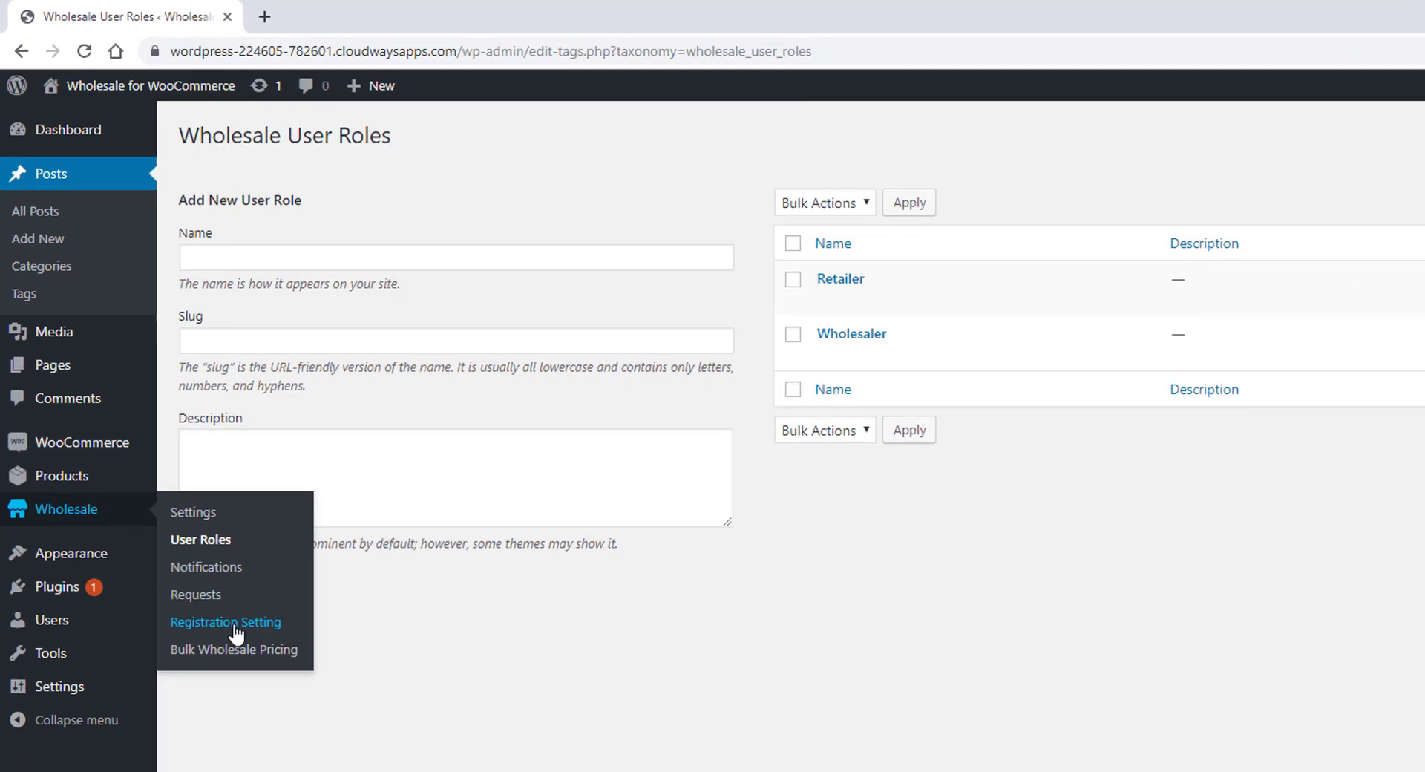
- Enable Billing, Shipping and Others fields on the registration form and save
left_click(234, 631)
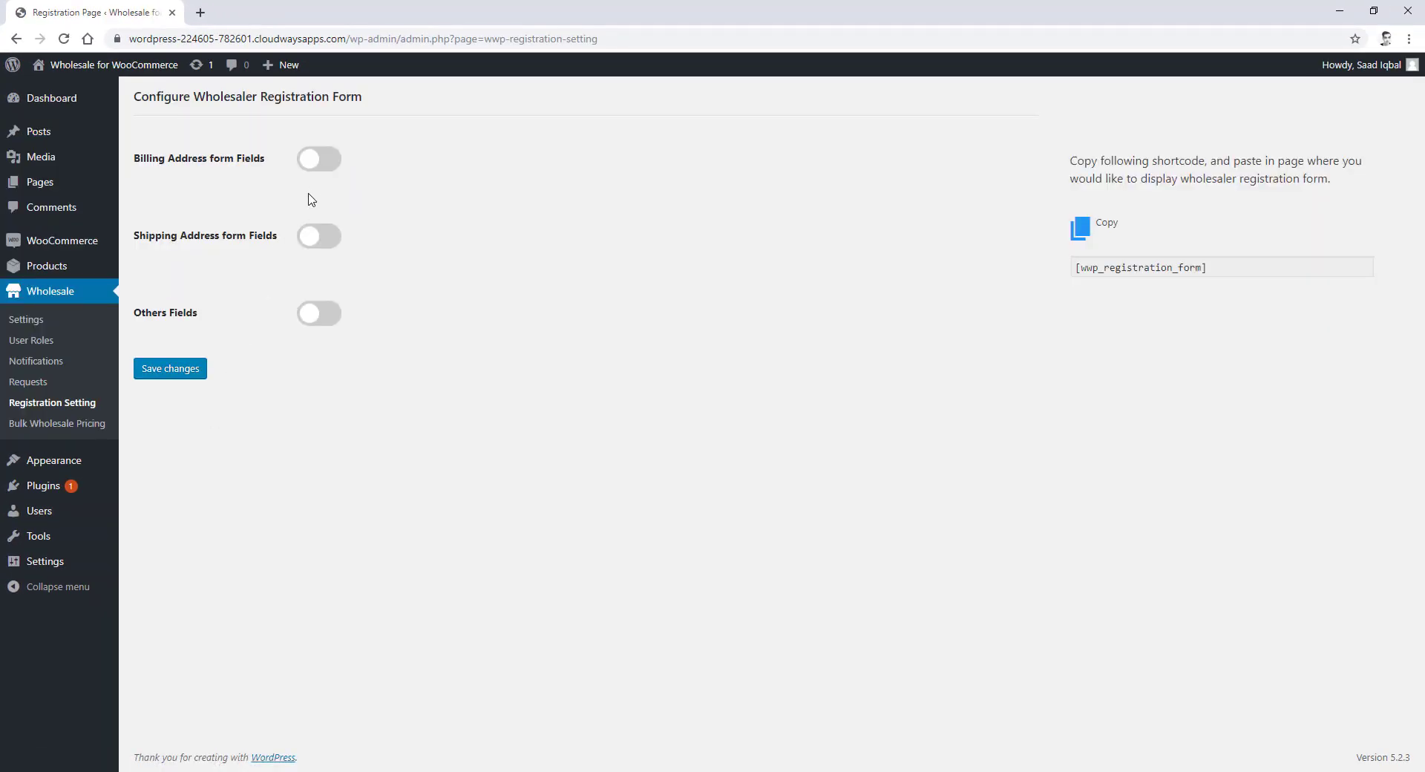
left_click(317, 165)
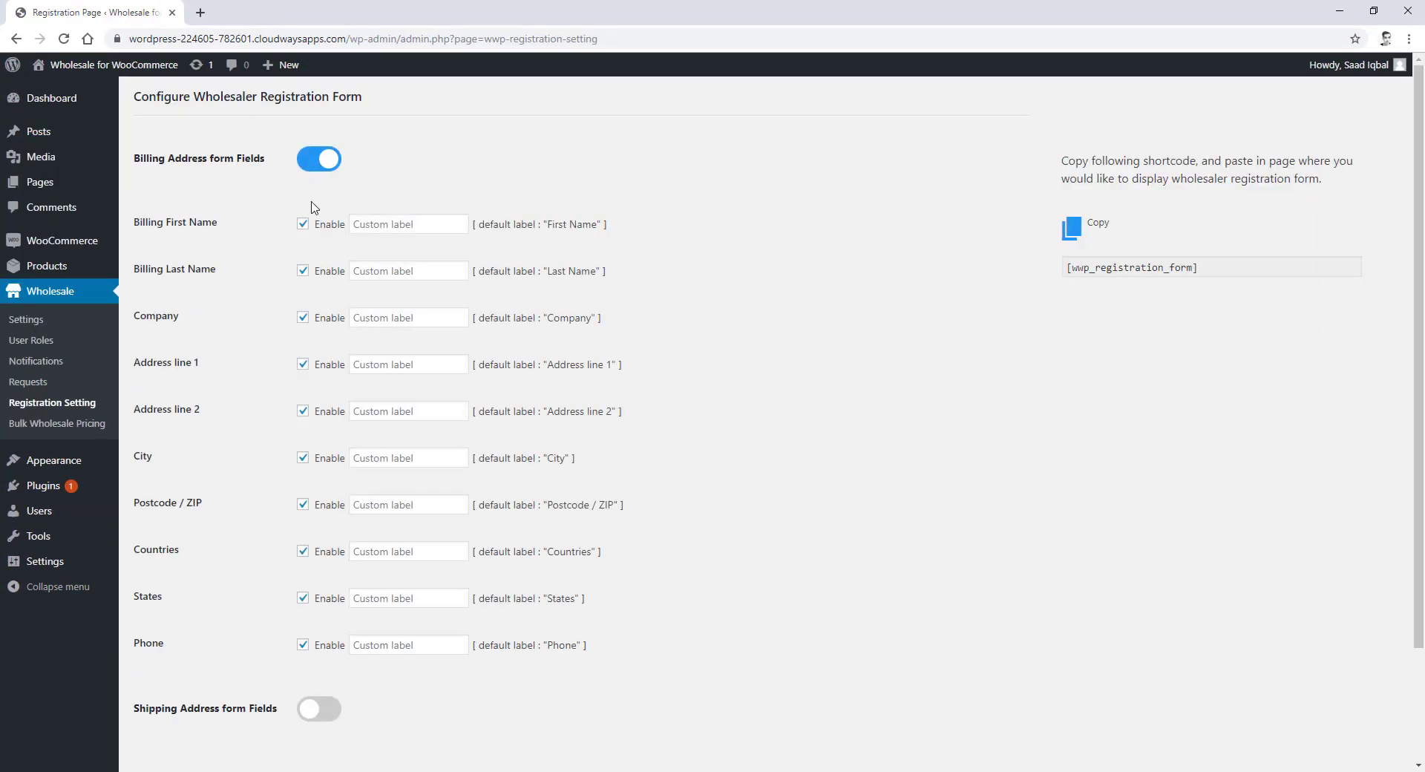
scroll(314, 371, "down", 2)
left_click(309, 579)
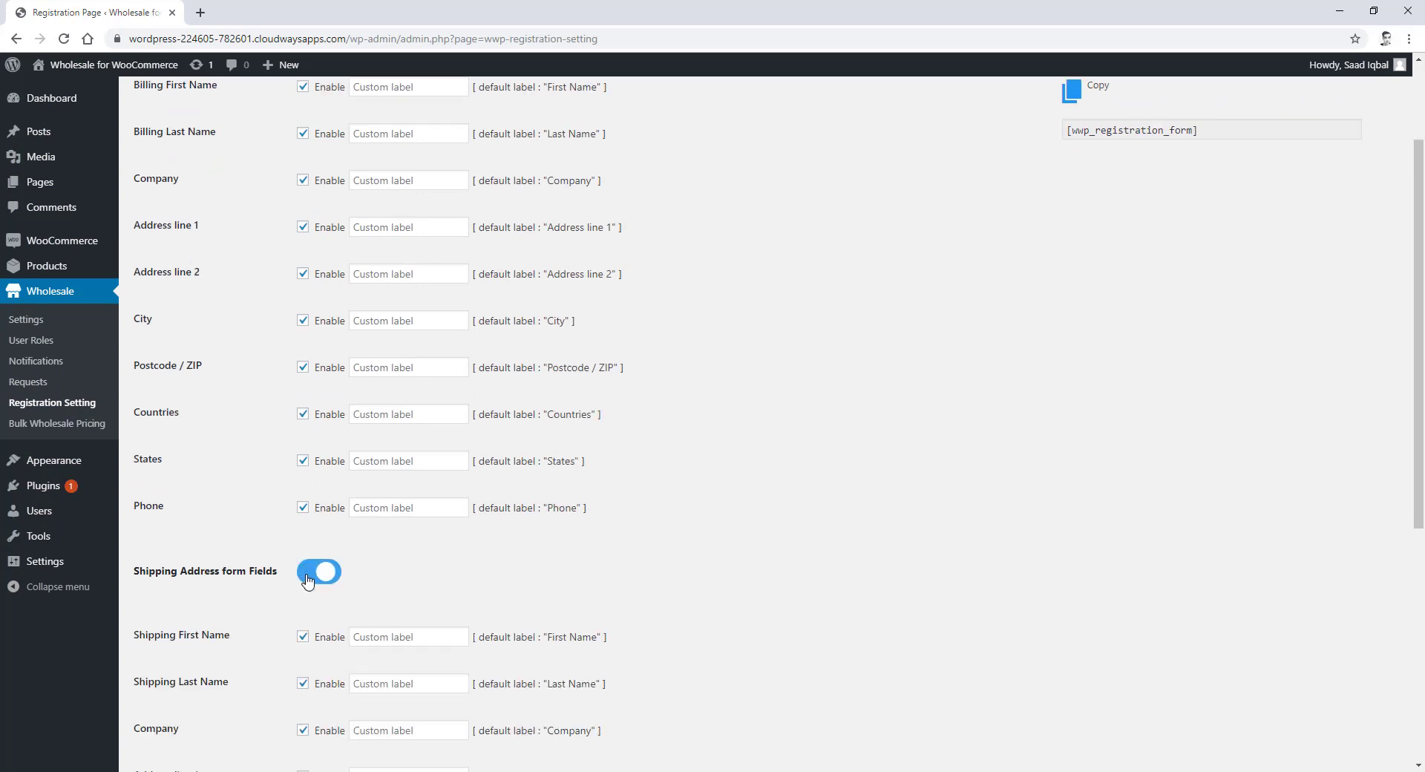
scroll(311, 586, "down", 6)
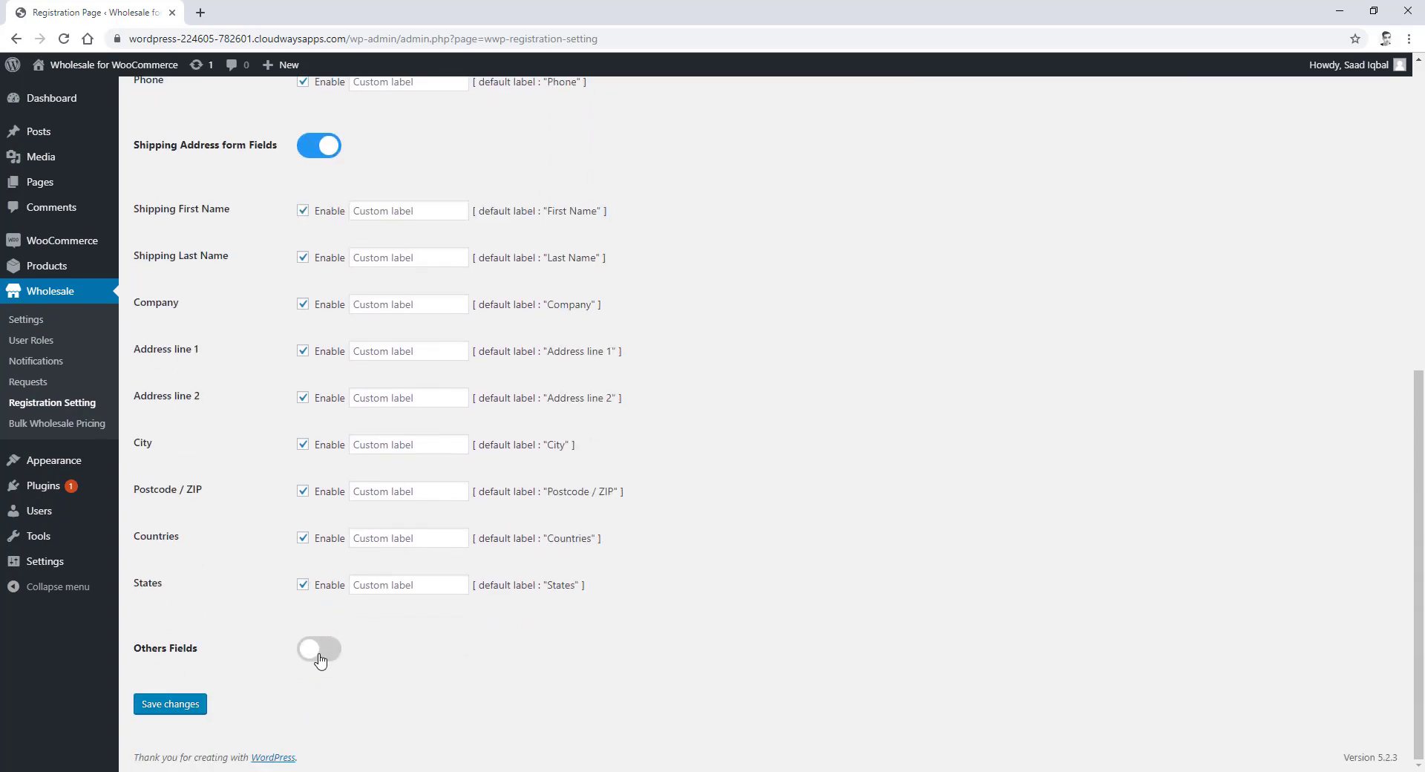
left_click(319, 650)
scroll(296, 669, "down", 1)
left_click(184, 711)
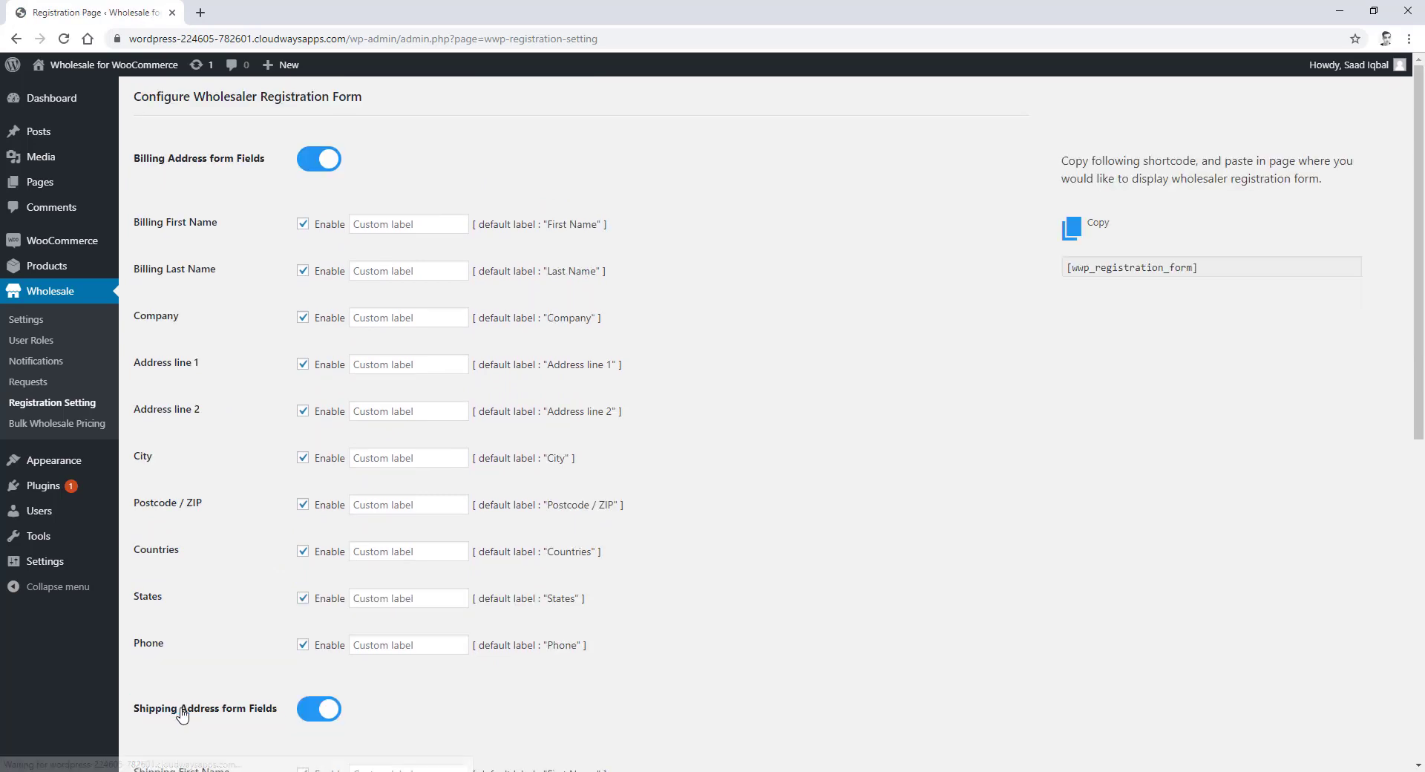
- Copy the [wwp_registration_form] shortcode
left_click(1164, 264)
right_click(1164, 264)
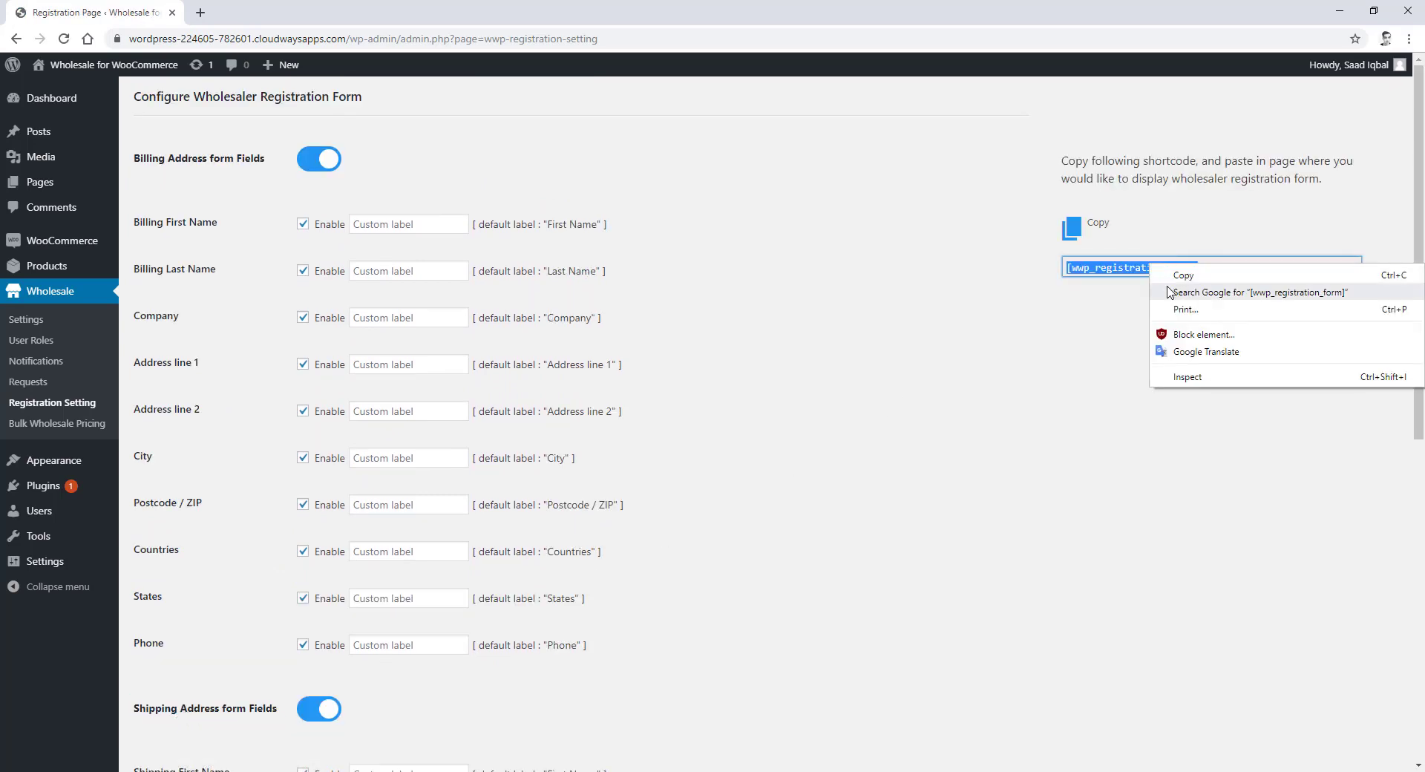
left_click(1171, 287)
mouse_move(44, 182)
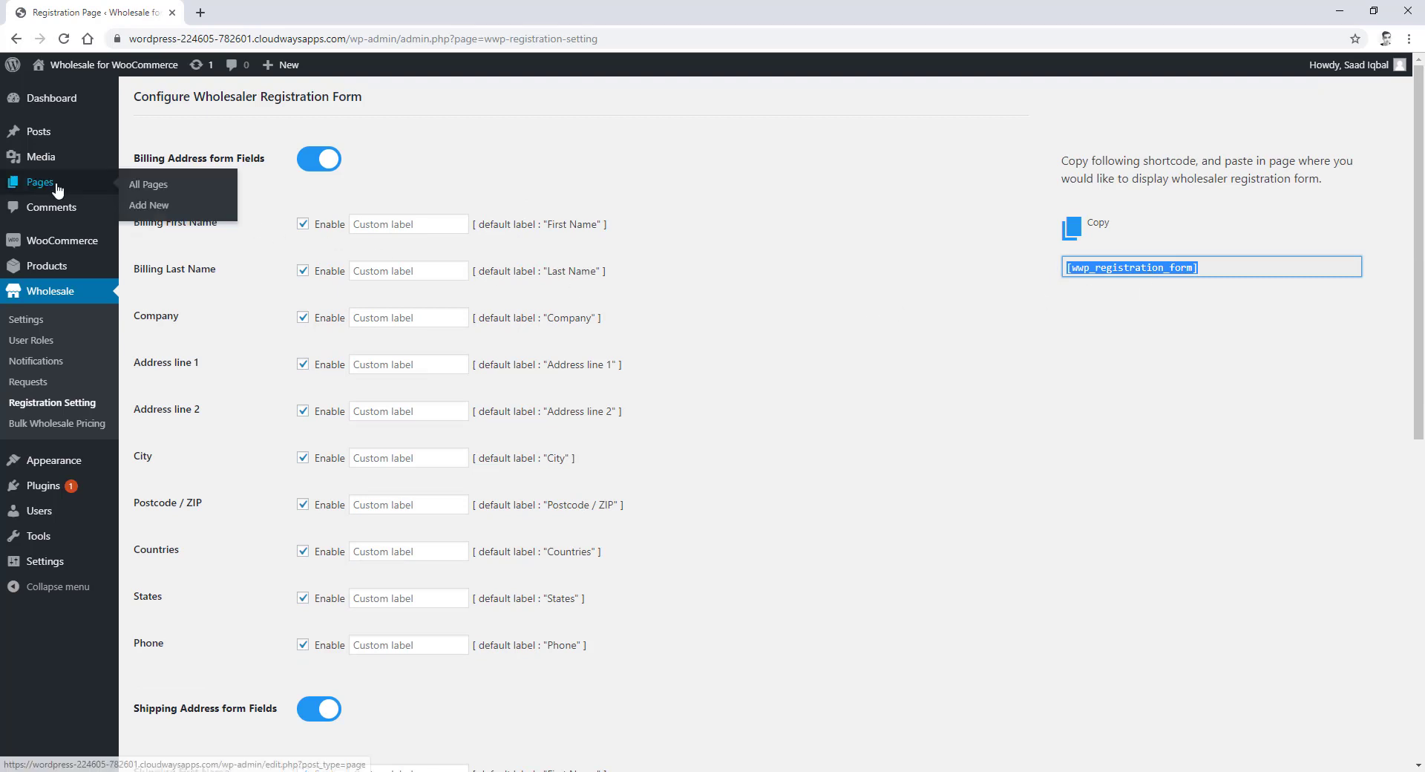
right_click(149, 208)
- Publish a page titled 'Register' with a Shortcode block holding [wwp_registration_form]
left_click(184, 224)
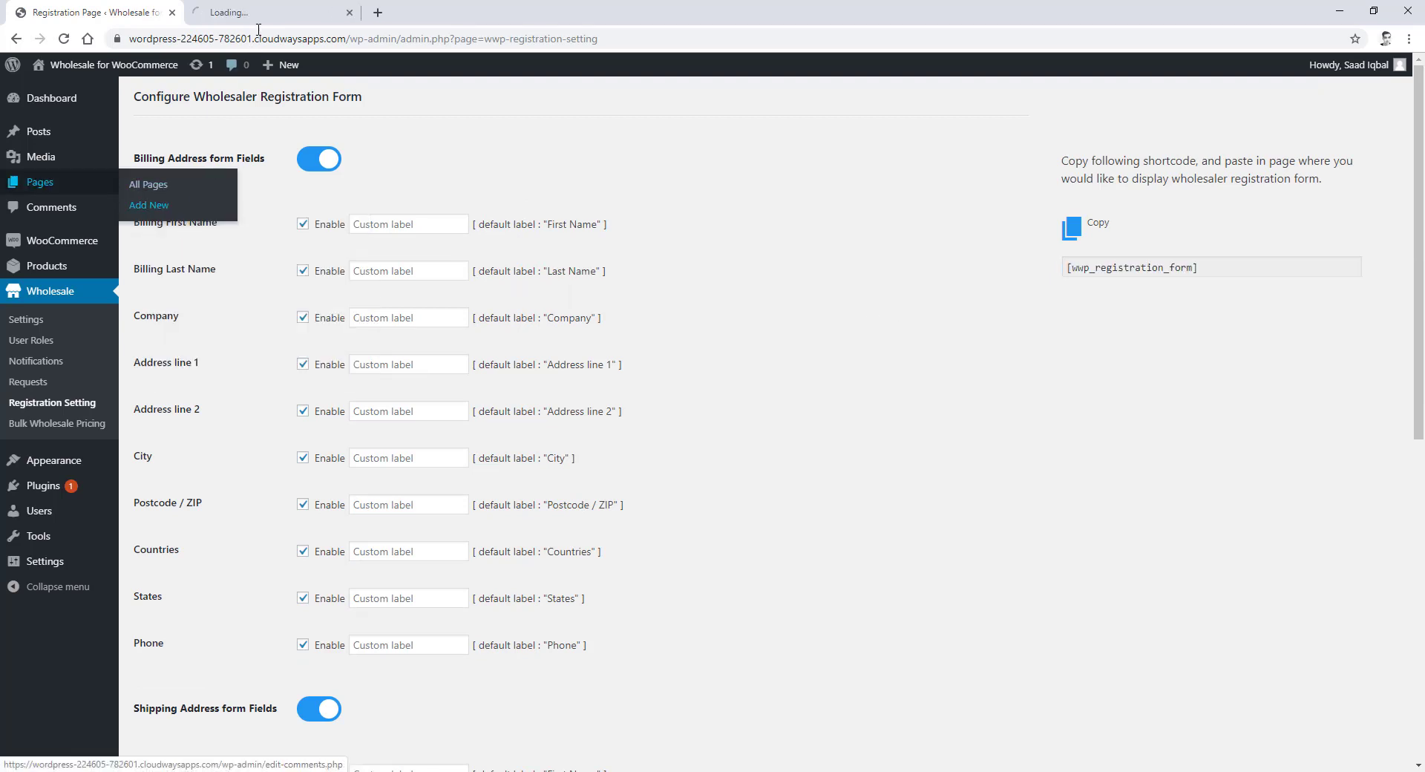
key("ctrl+Tab")
type("Re")
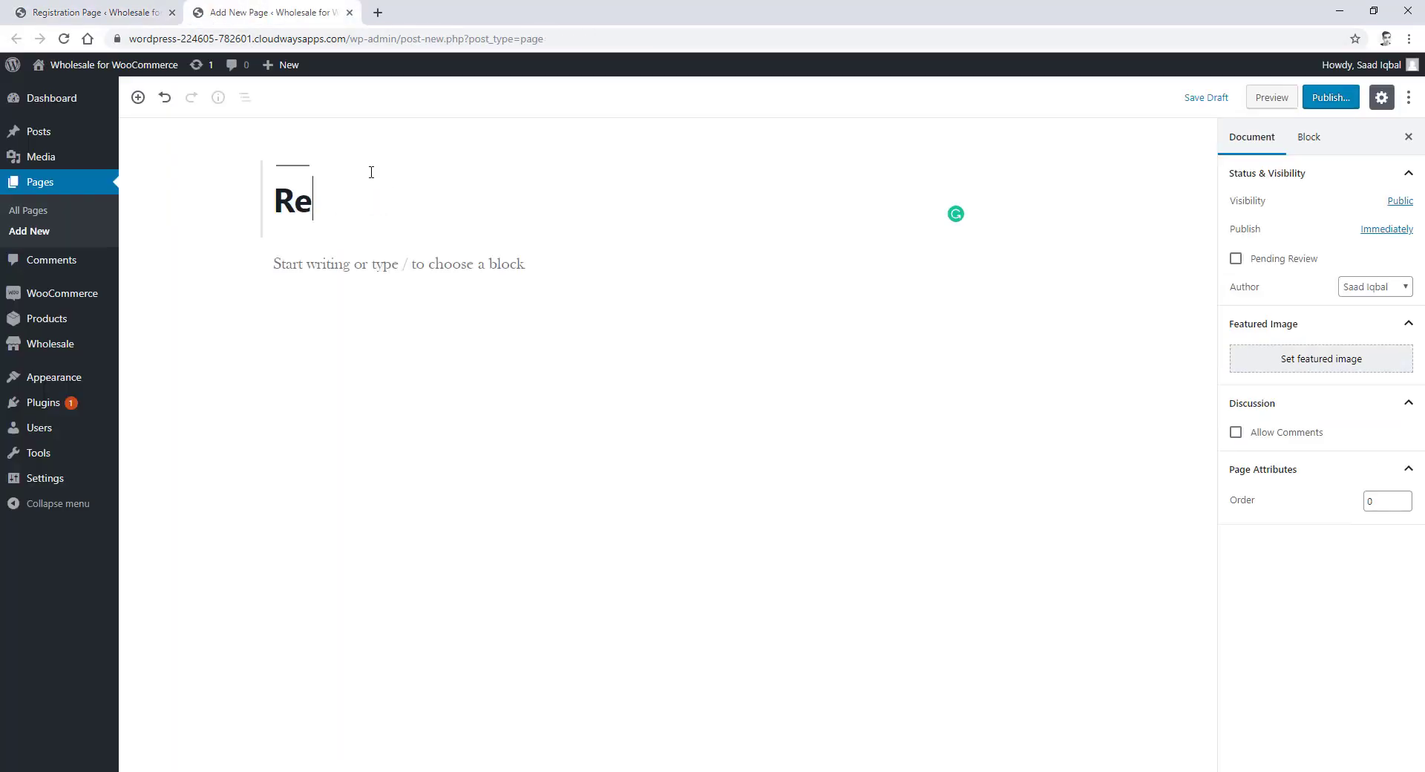
type("gister")
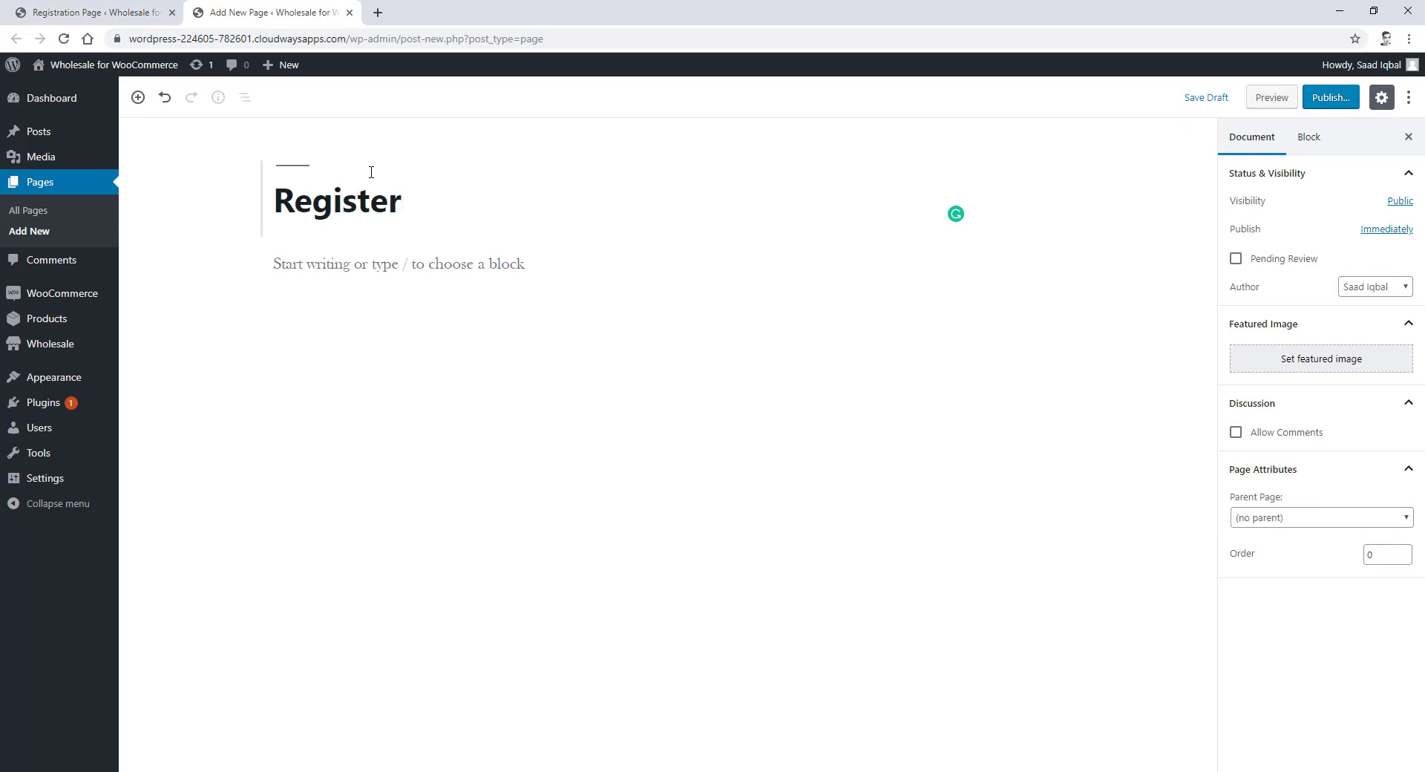
left_click(901, 265)
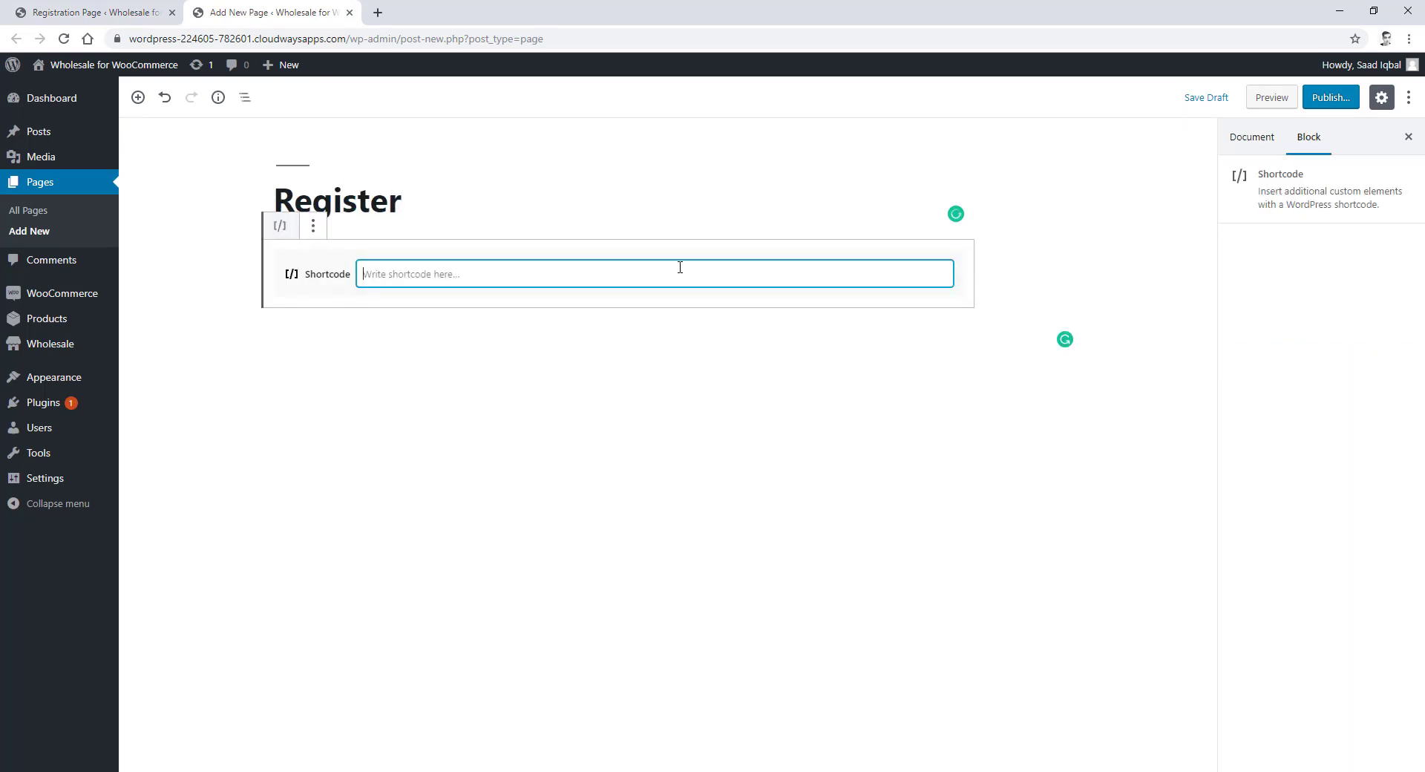
right_click(680, 269)
left_click(723, 380)
left_click(1344, 108)
left_click(1344, 104)
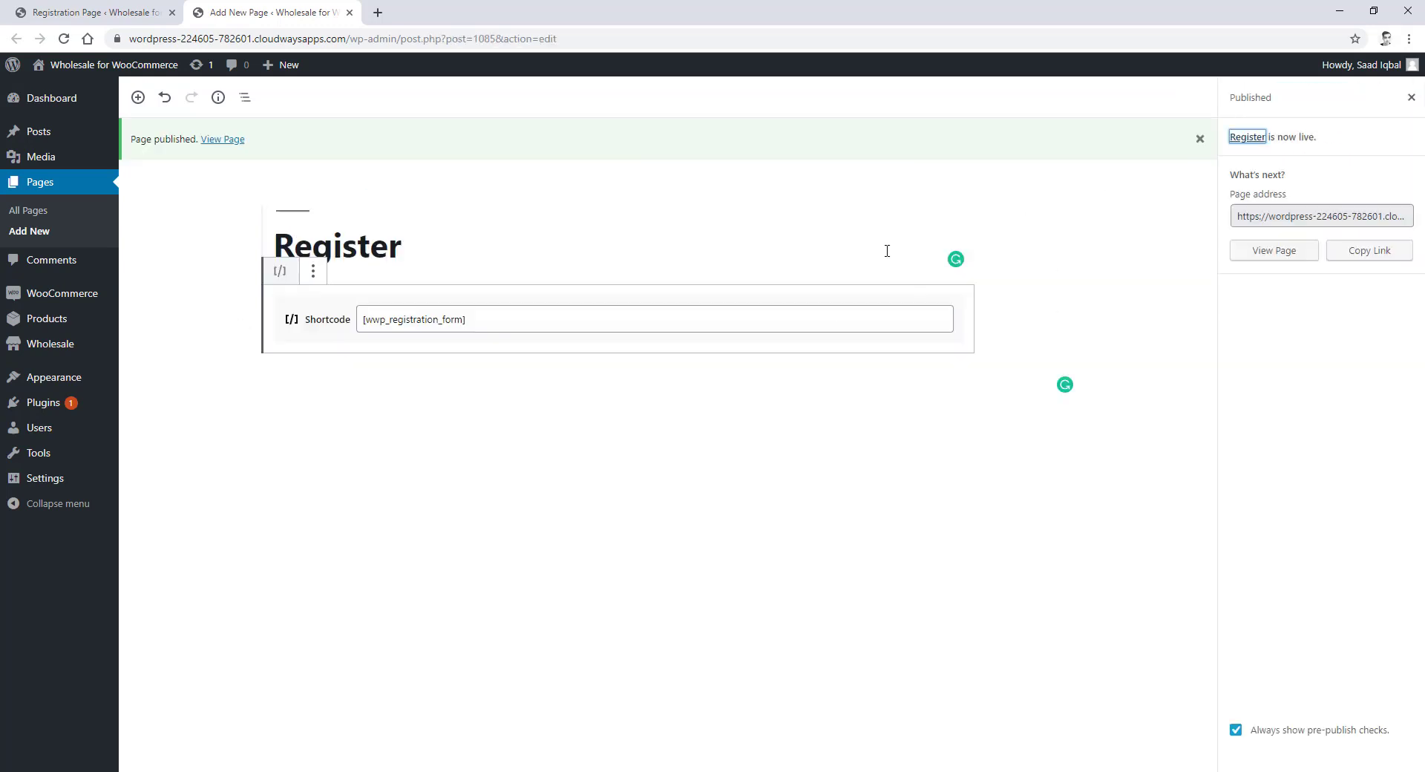
- Choose 'Register' as the Registration Page in Wholesale settings and save
mouse_move(93, 347)
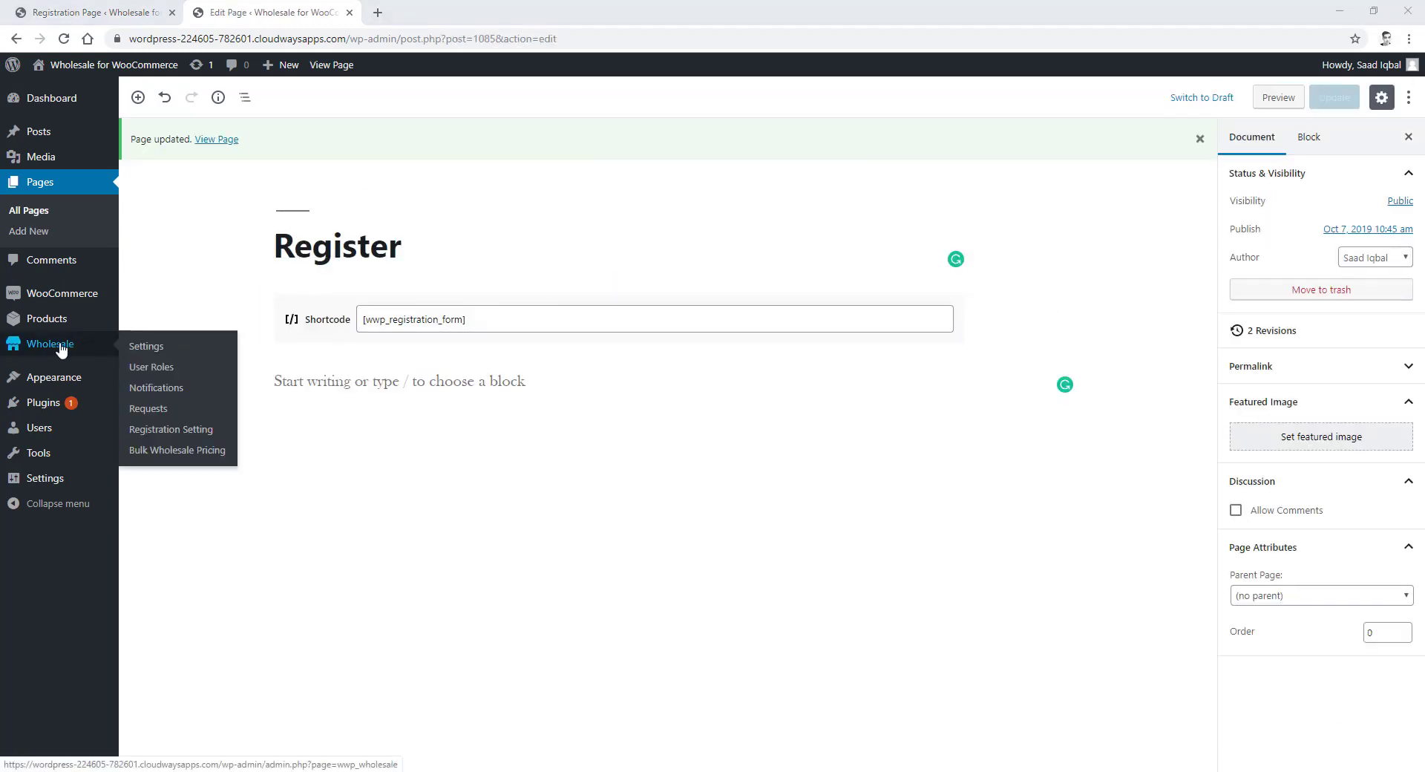
right_click(157, 349)
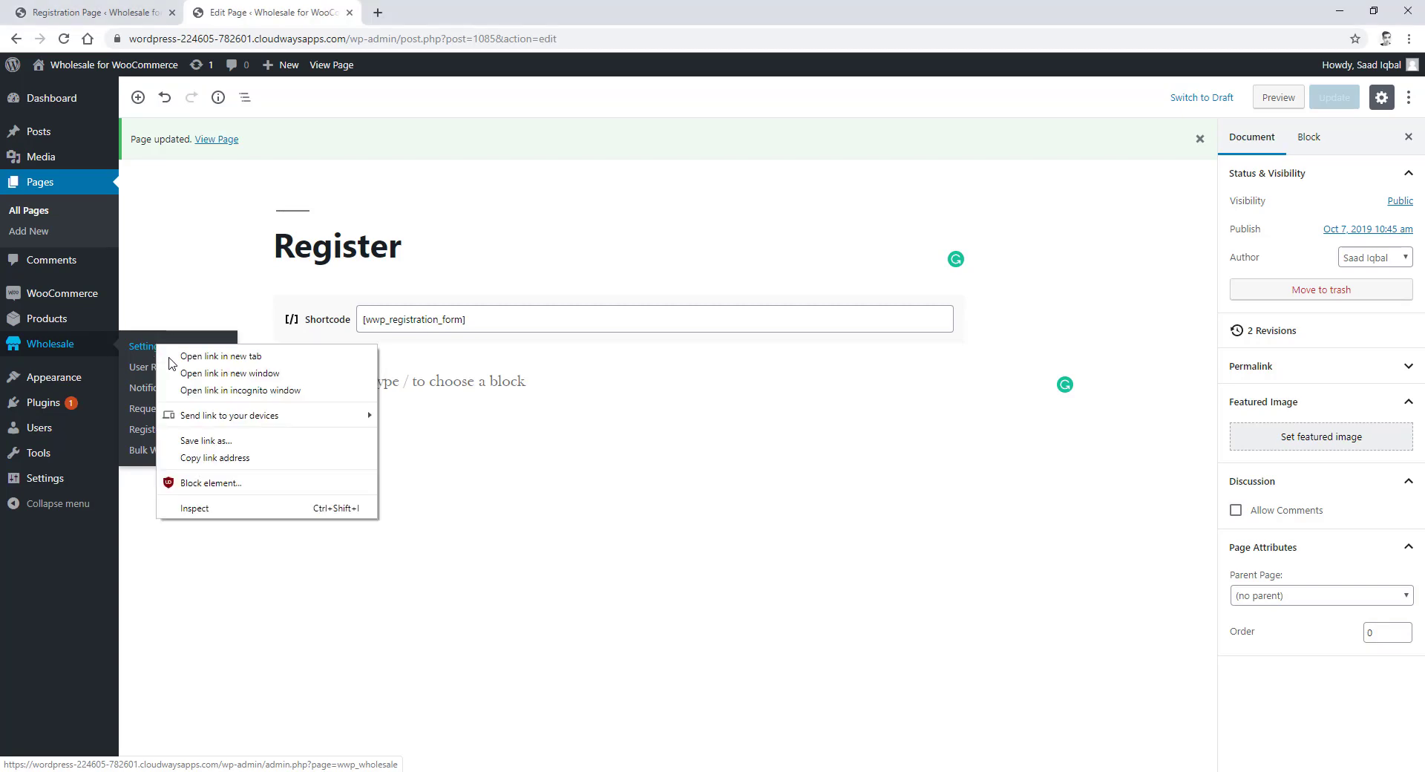
left_click(189, 355)
left_click(419, 15)
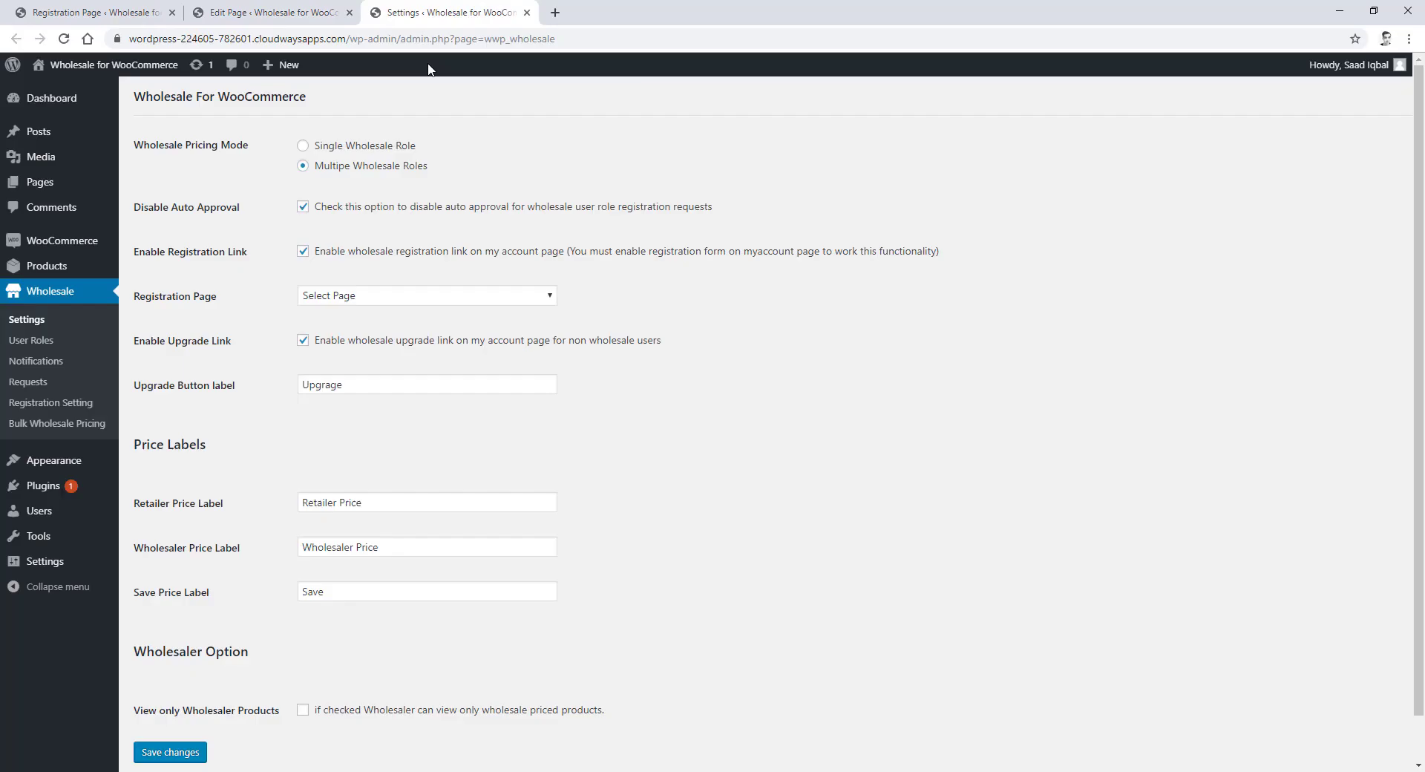
left_click(413, 295)
left_click(381, 325)
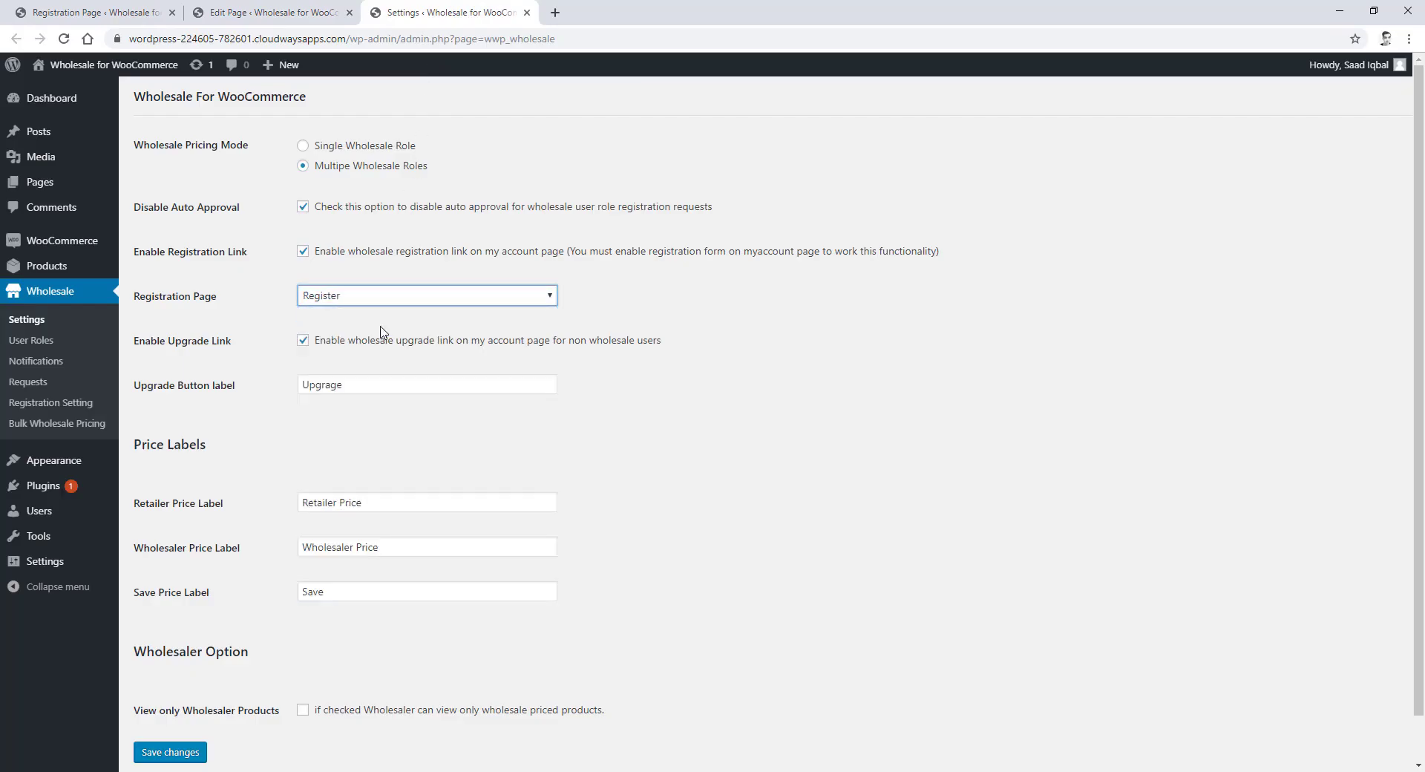
left_click(197, 753)
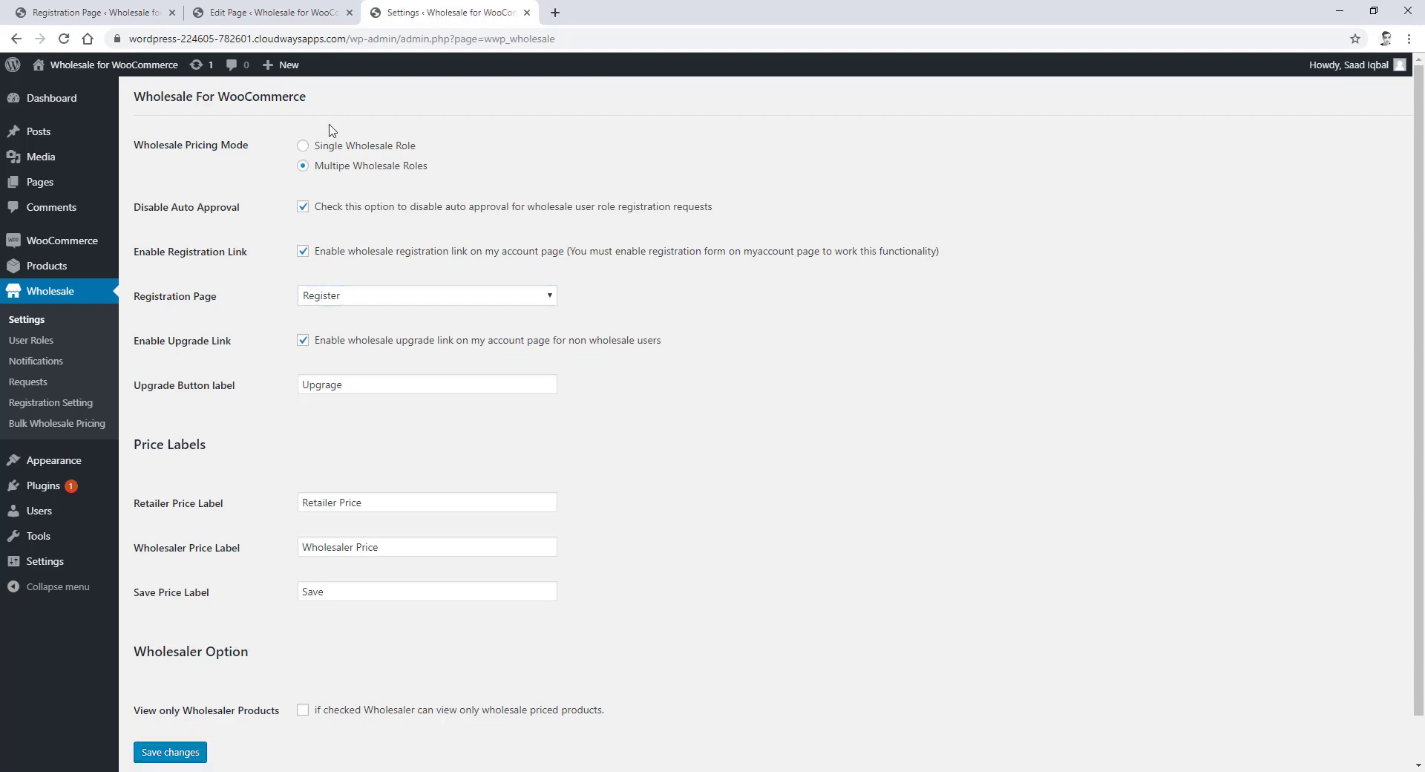
key("ctrl+w")
- Open the published Register page in a private window and review the form
right_click(224, 139)
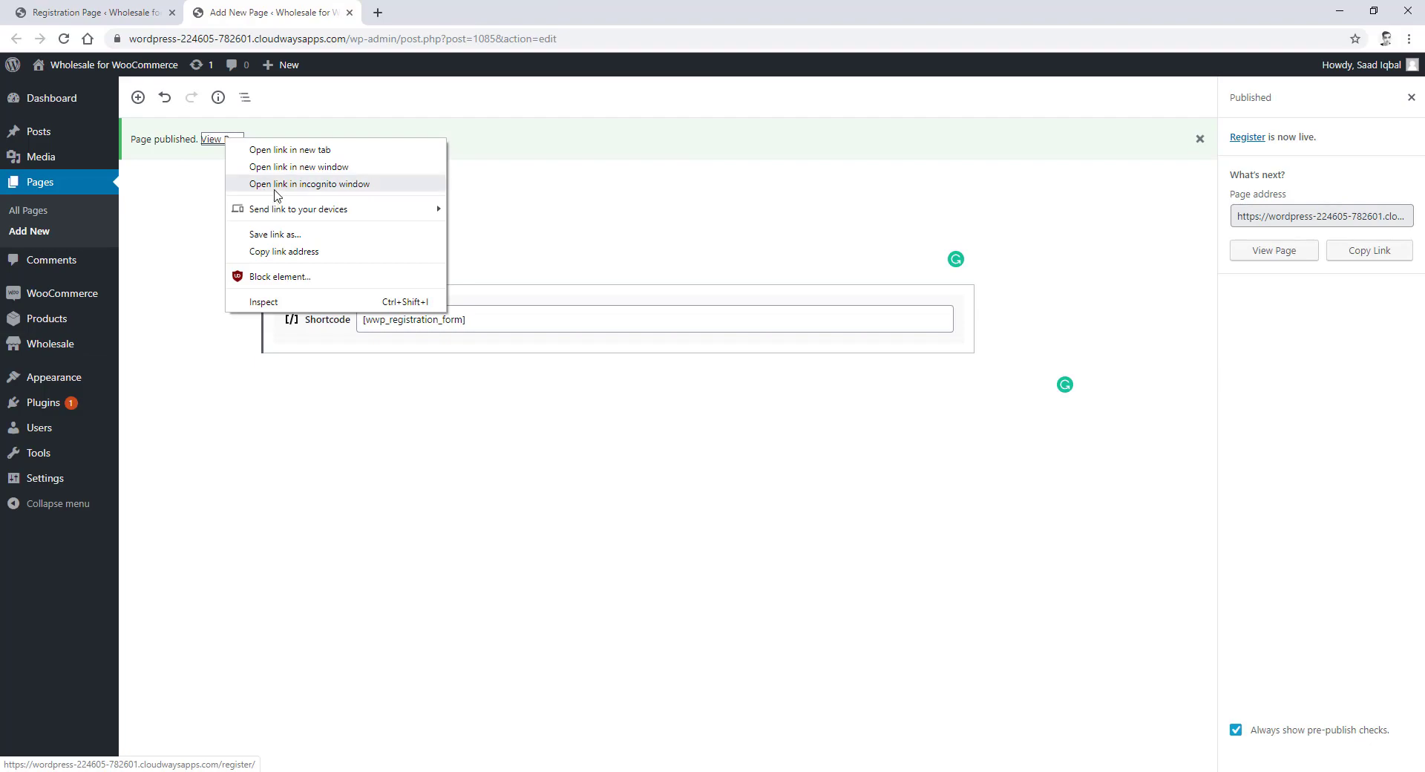
left_click(320, 185)
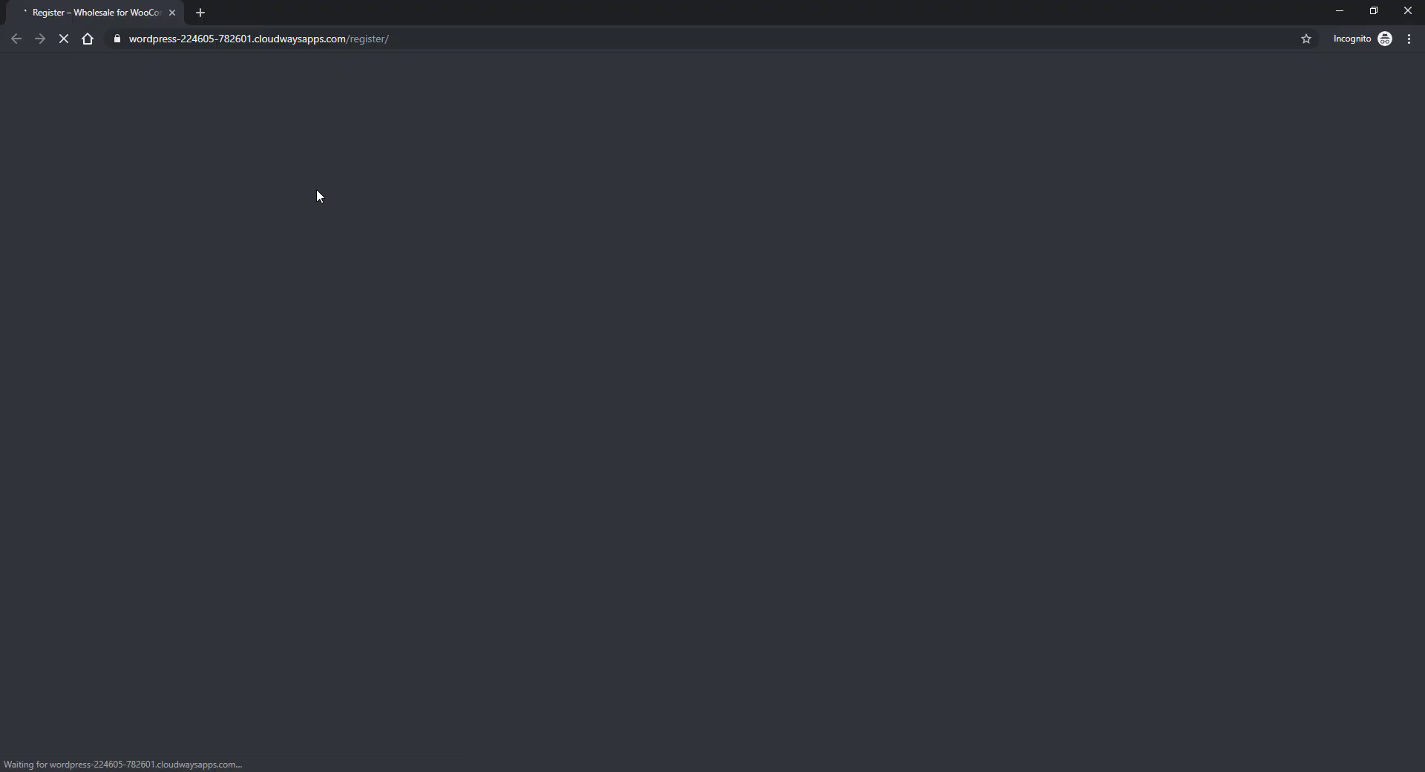
scroll(464, 235, "down", 2)
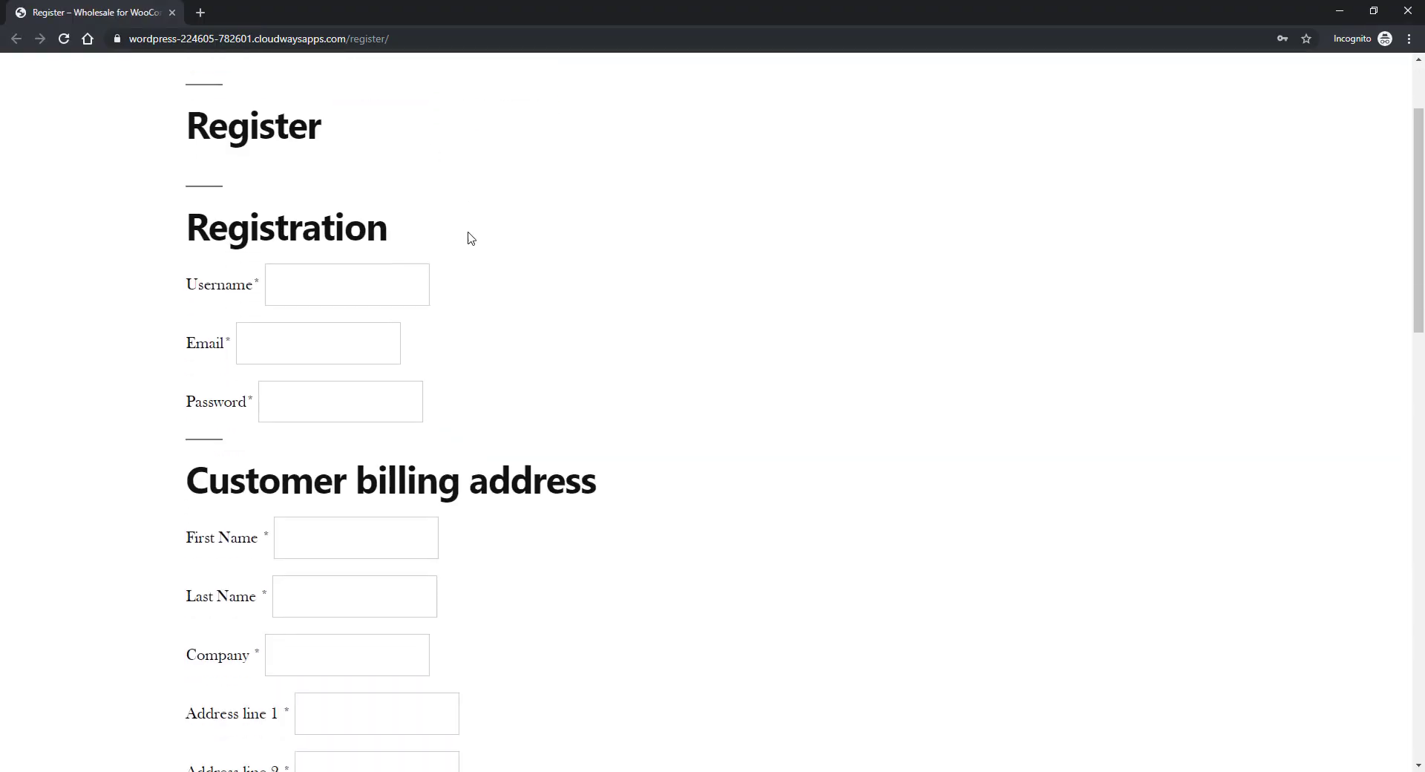
scroll(469, 237, "down", 11)
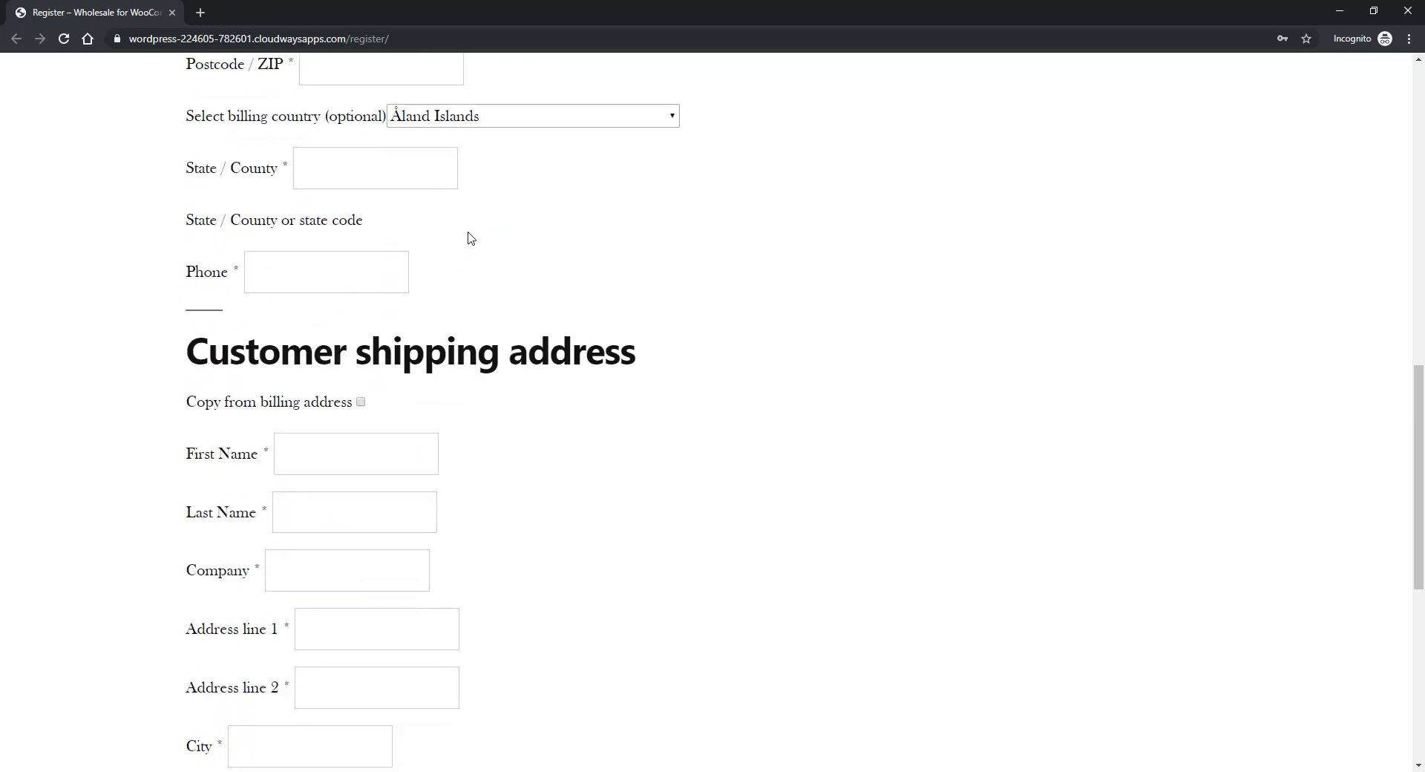
scroll(470, 237, "down", 7)
scroll(469, 237, "up", 13)
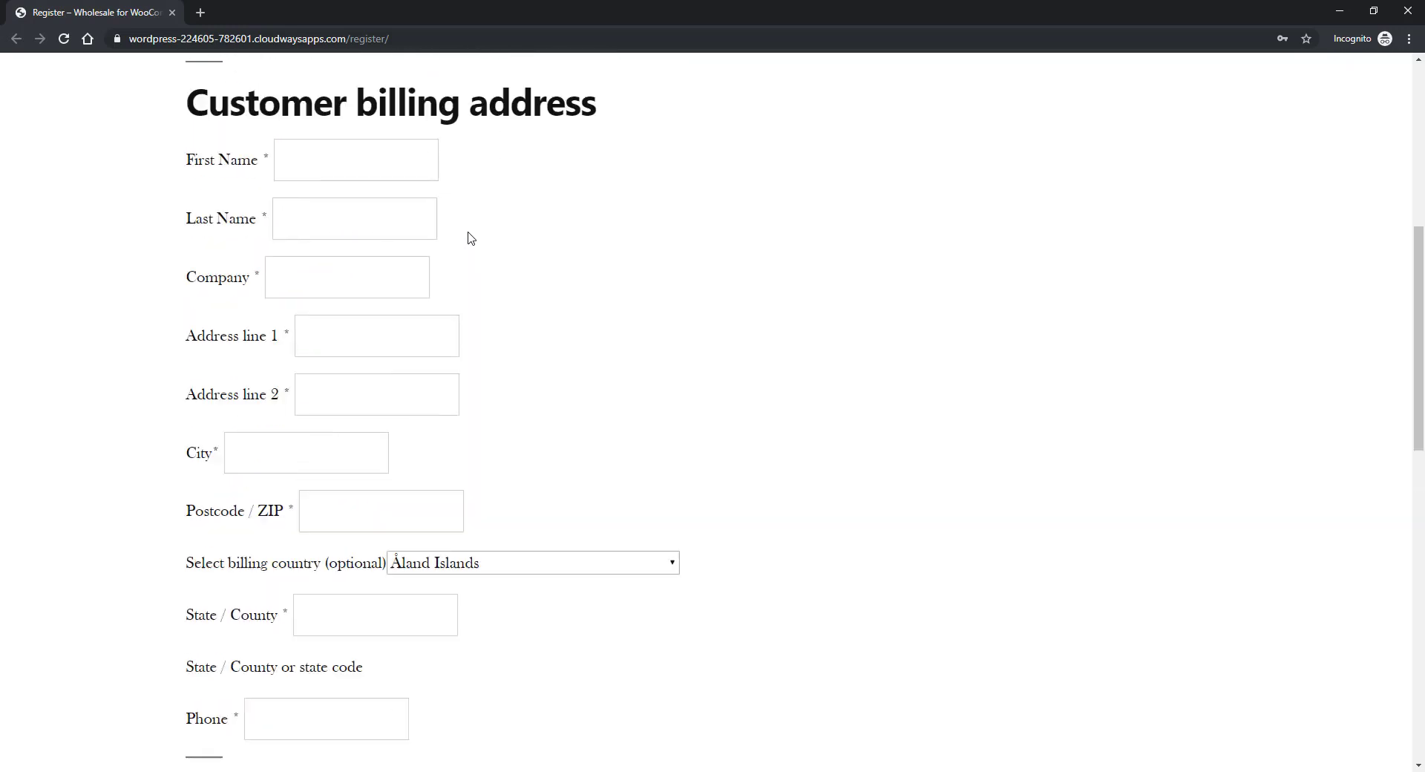
scroll(468, 237, "up", 6)
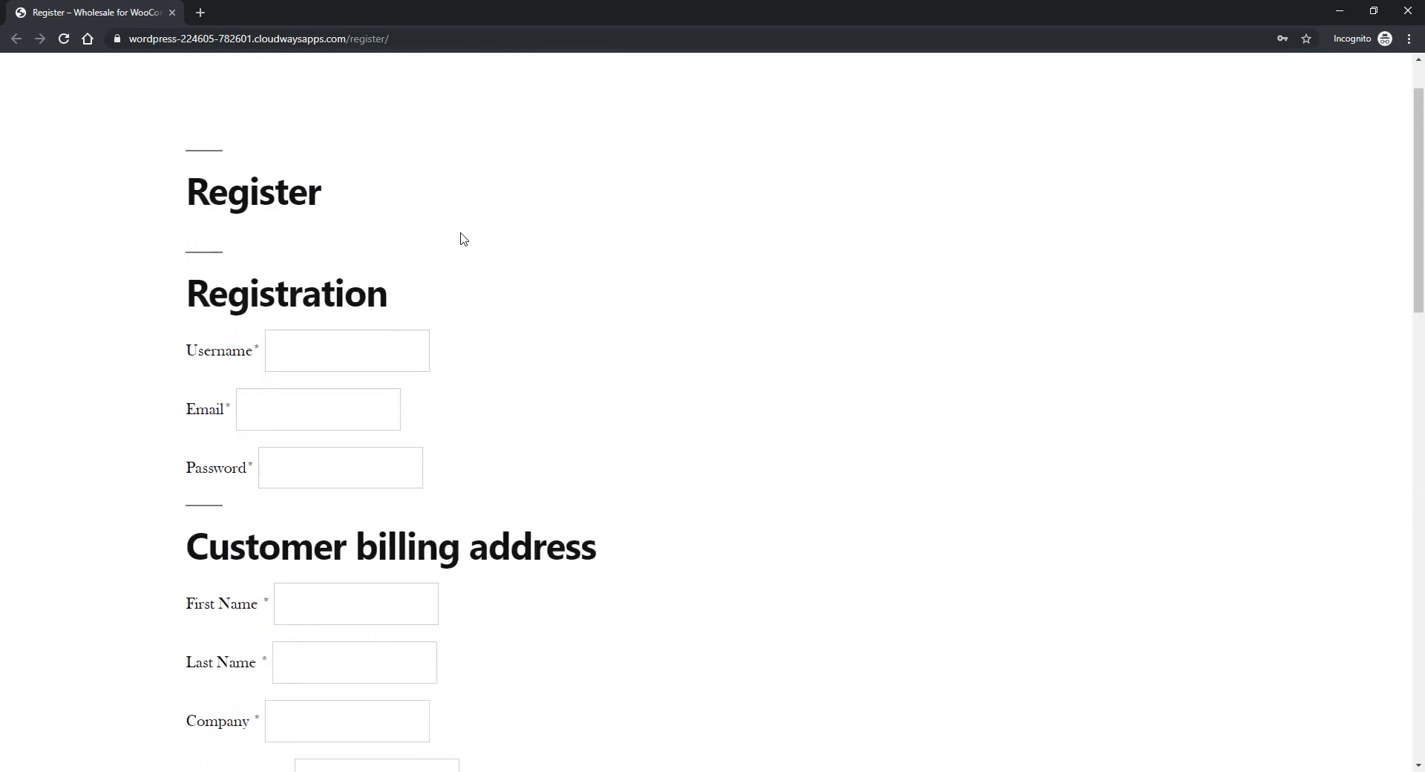
- Autofill the registration form with sample details and submit it, confirming 'You are Registered Successfully'
left_click(1409, 39)
left_click(1353, 67)
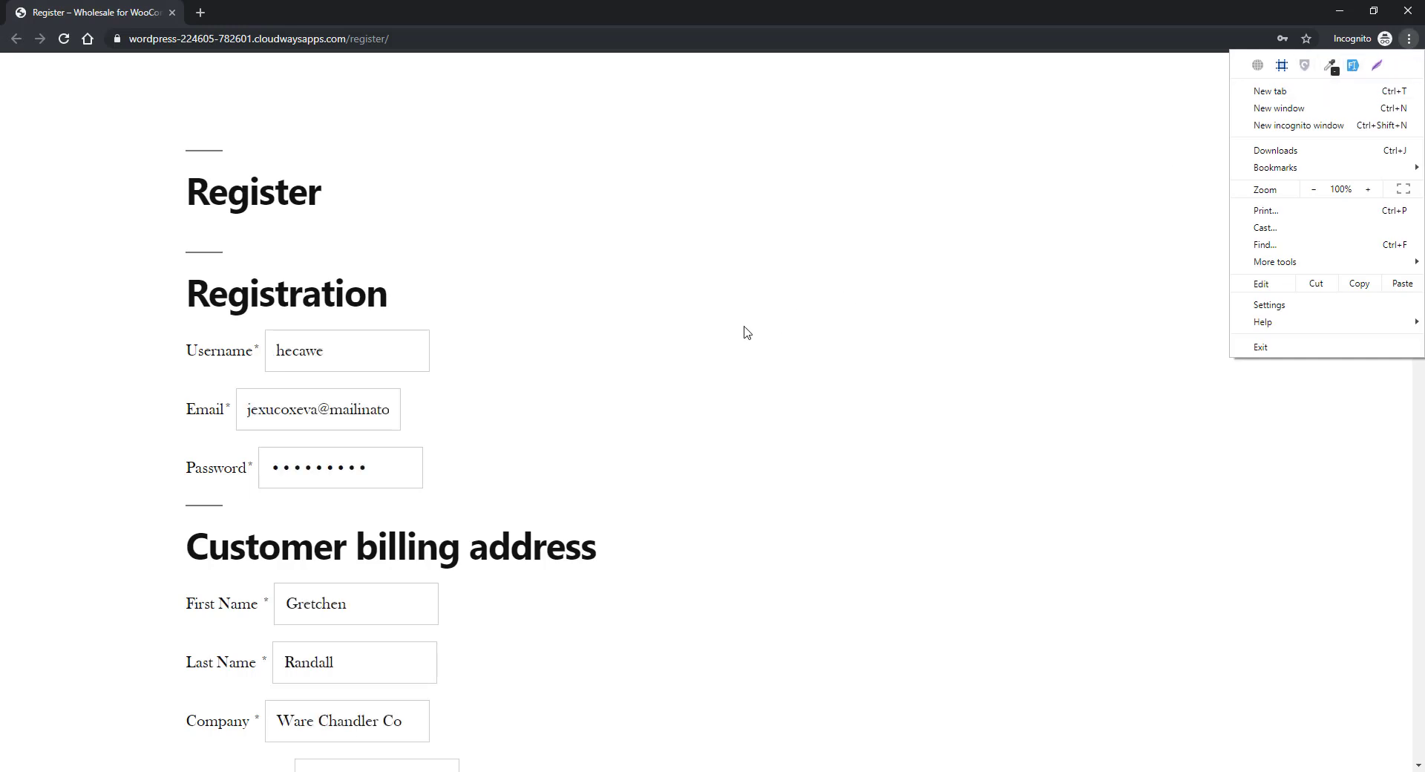
left_click(719, 339)
scroll(718, 339, "down", 15)
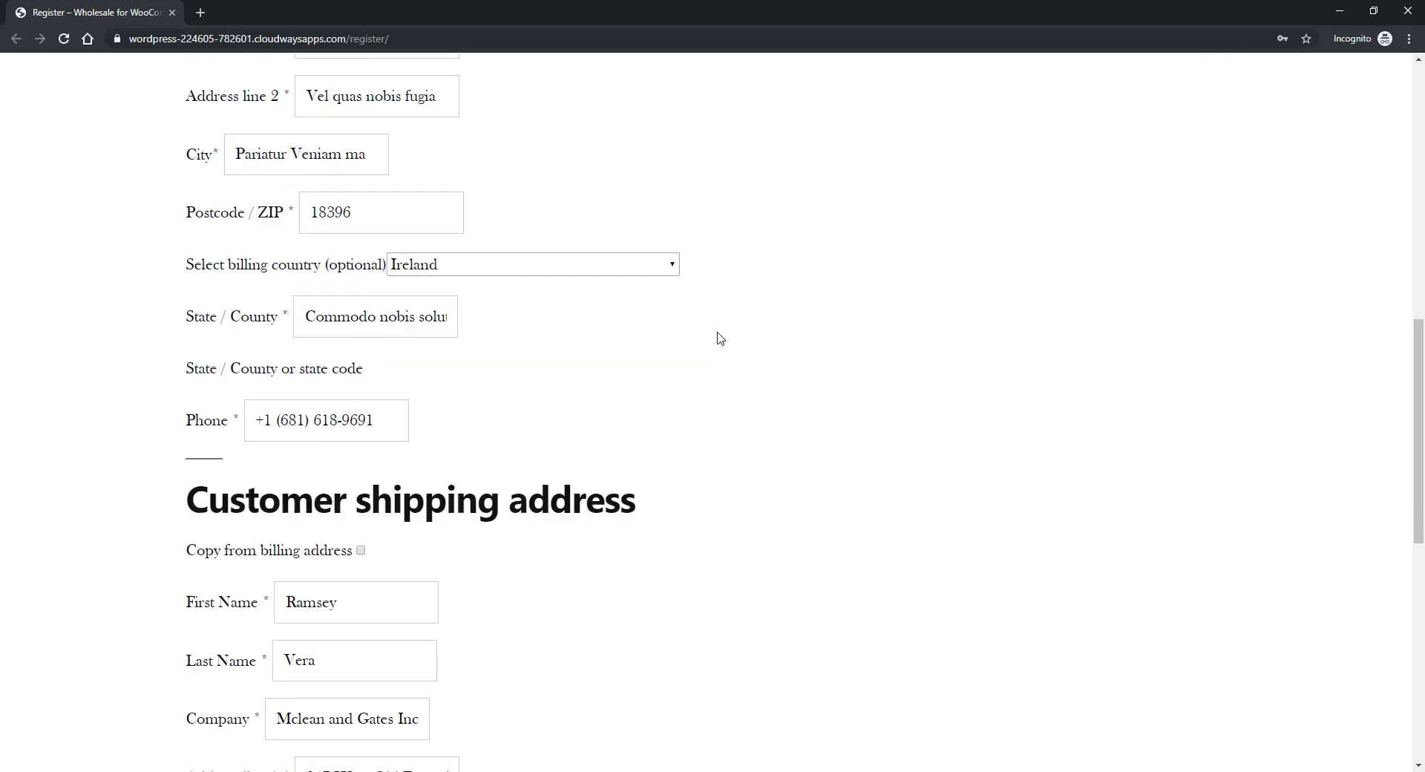
scroll(719, 338, "down", 3)
left_click(251, 559)
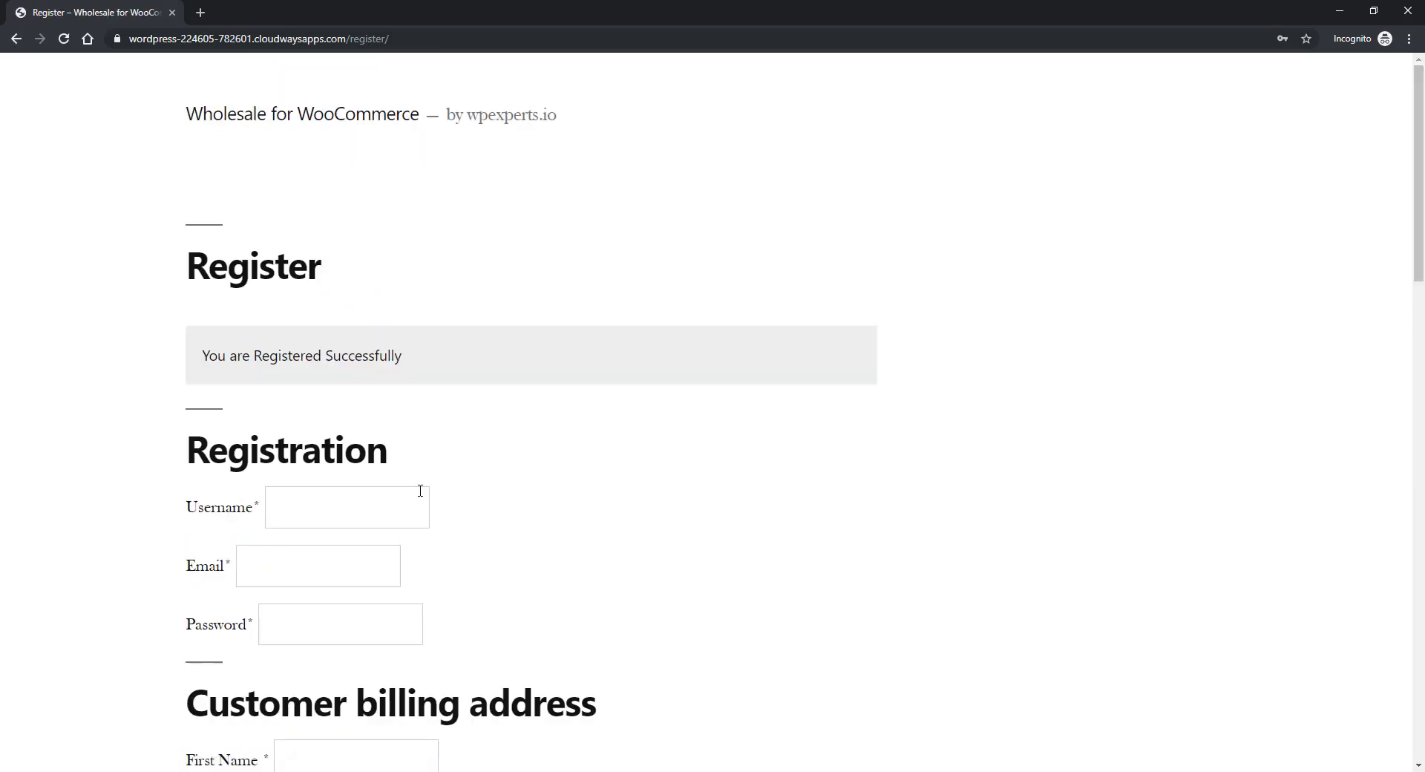
left_click_drag(214, 355, 412, 362)
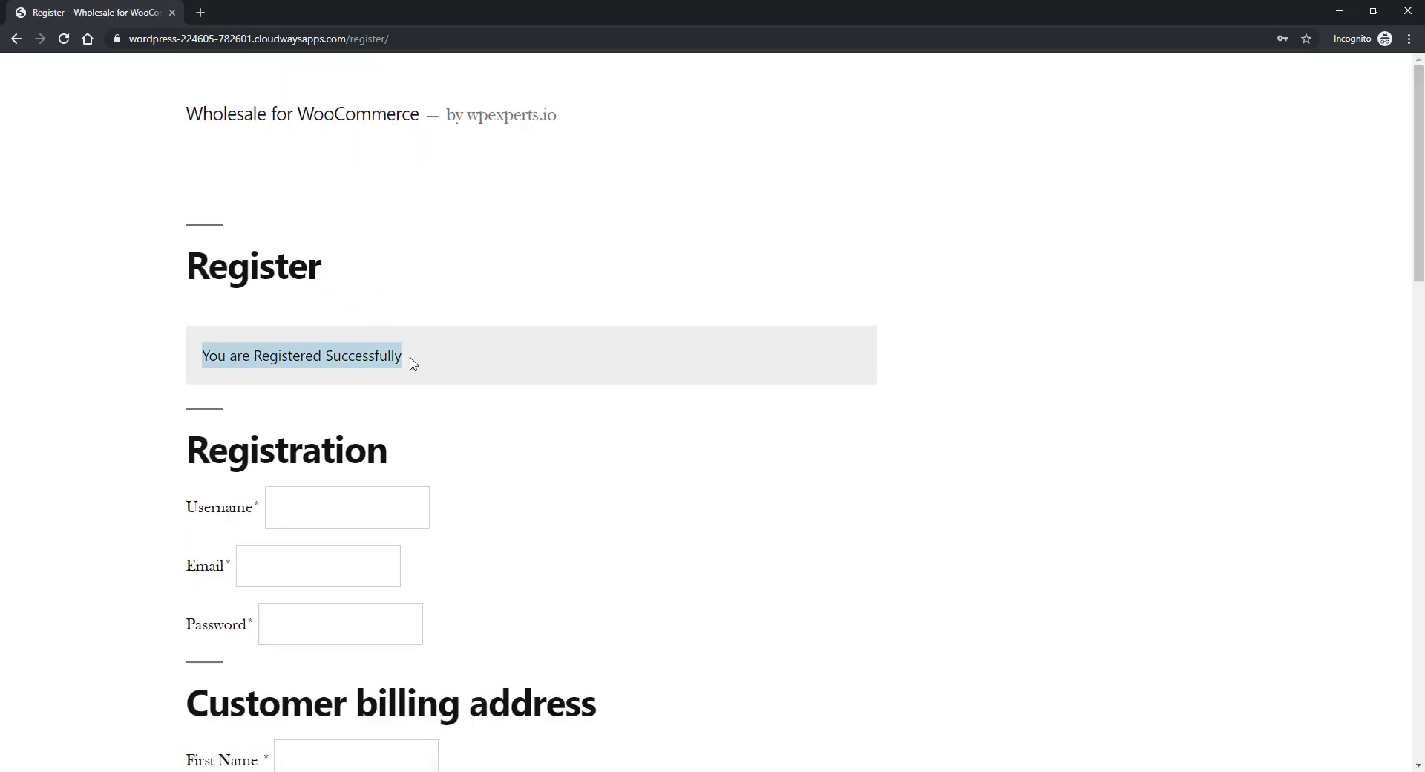
left_click(428, 371)
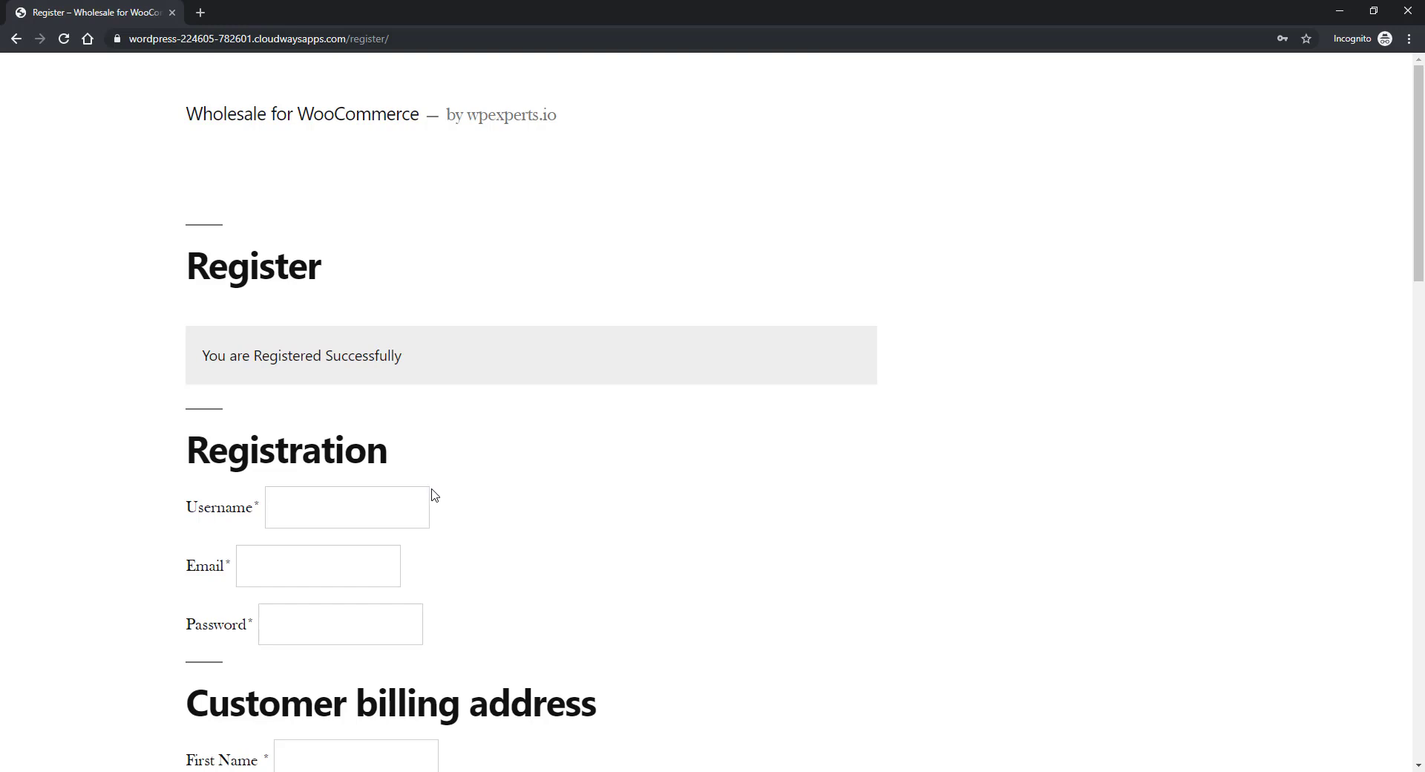
- In admin, open the new registrant's Waiting request from Wholesale > Requests
key("alt+Tab")
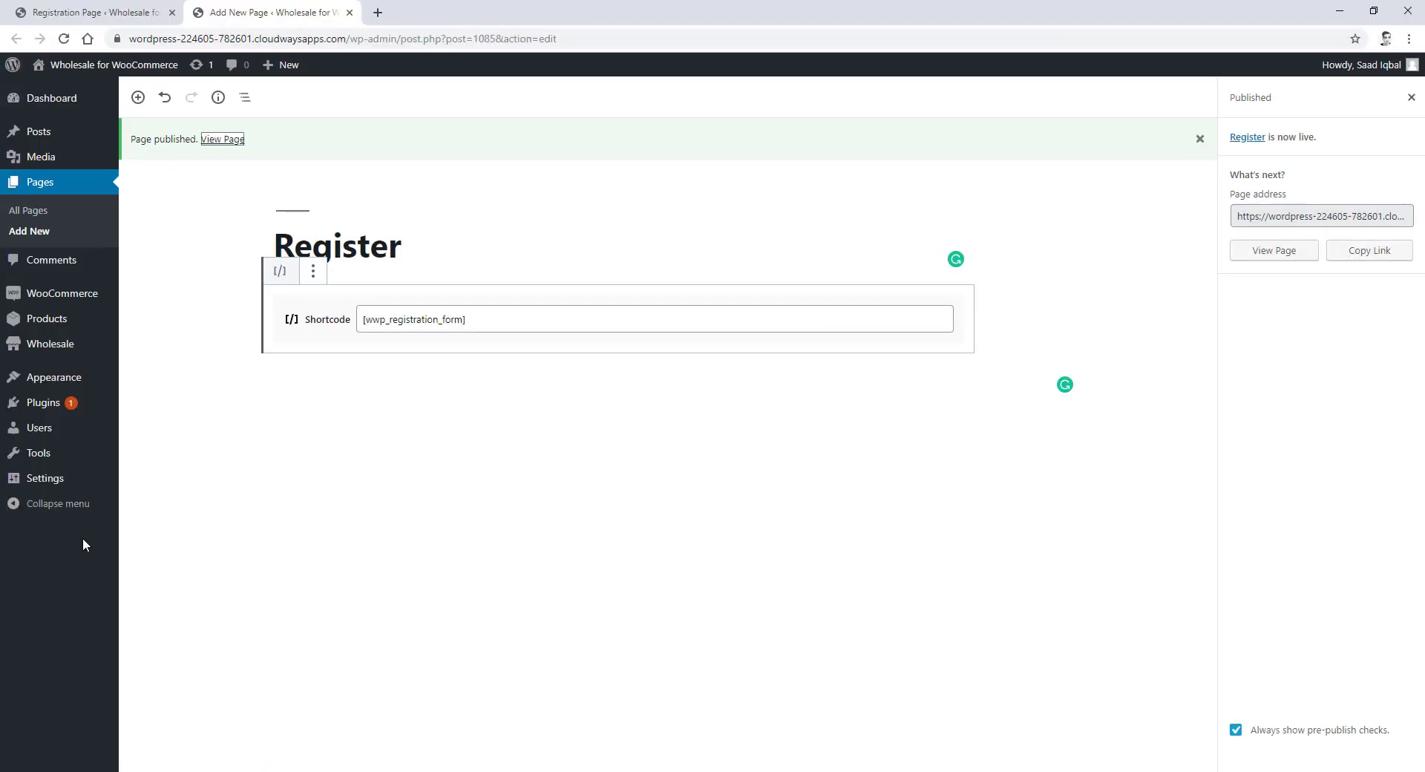
mouse_move(45, 359)
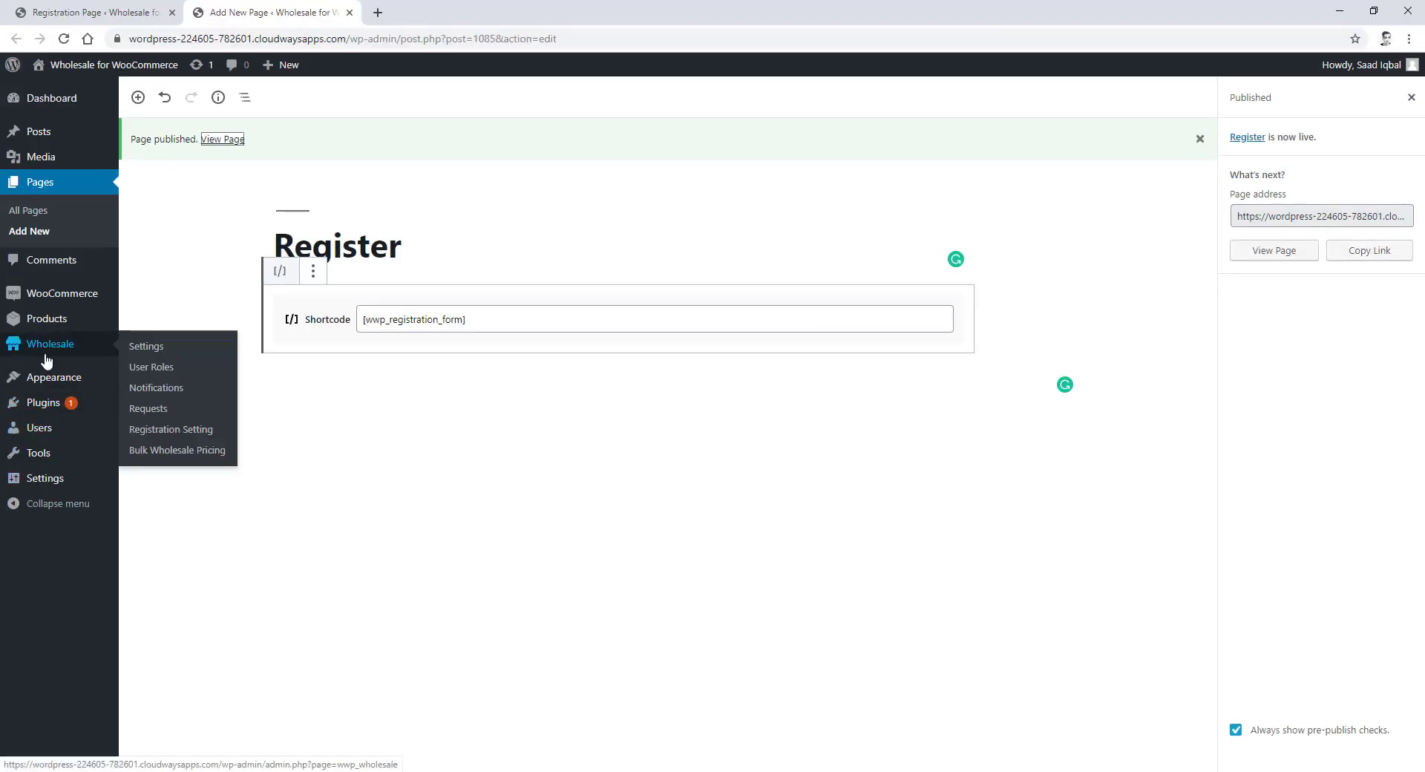
left_click(156, 420)
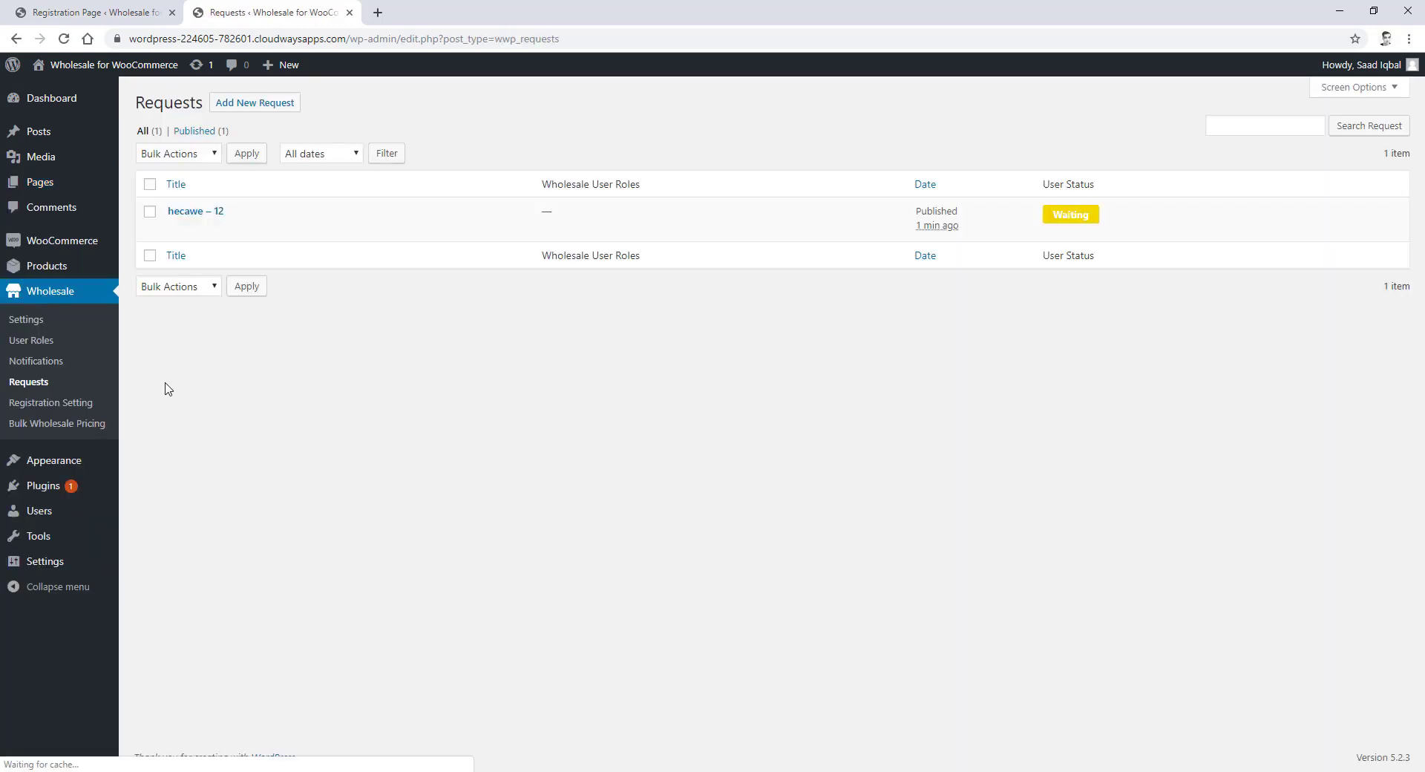
left_click(197, 213)
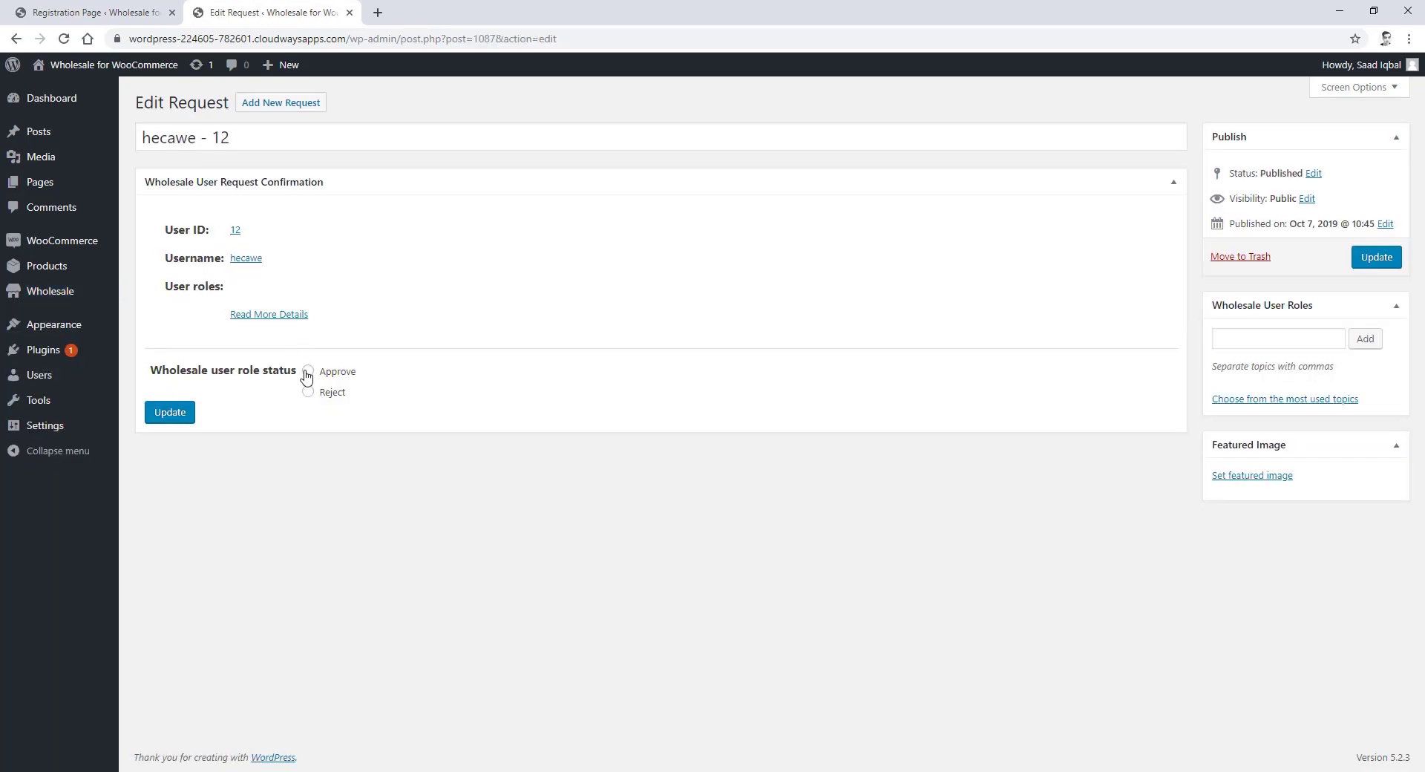
- Set the request's status to Approve and update it
left_click(177, 424)
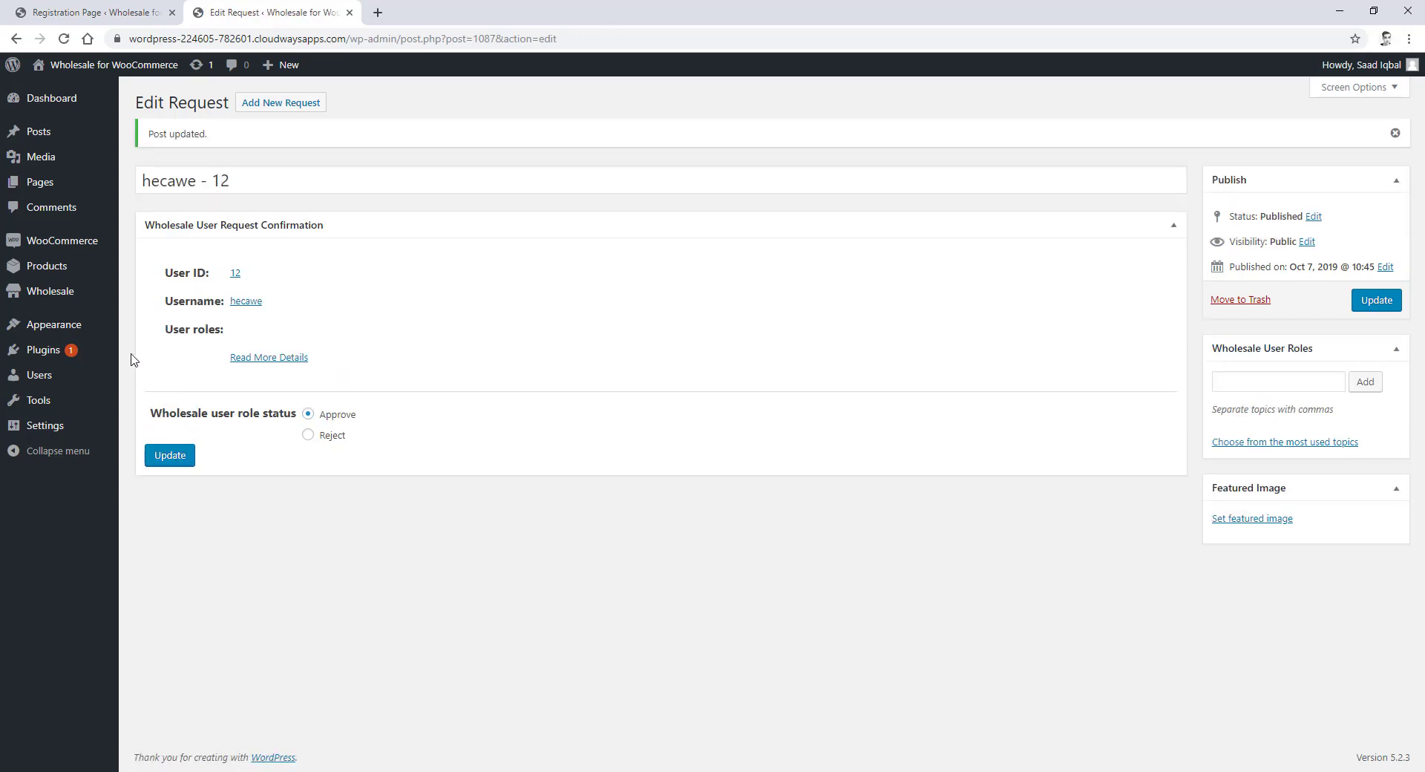
mouse_move(118, 297)
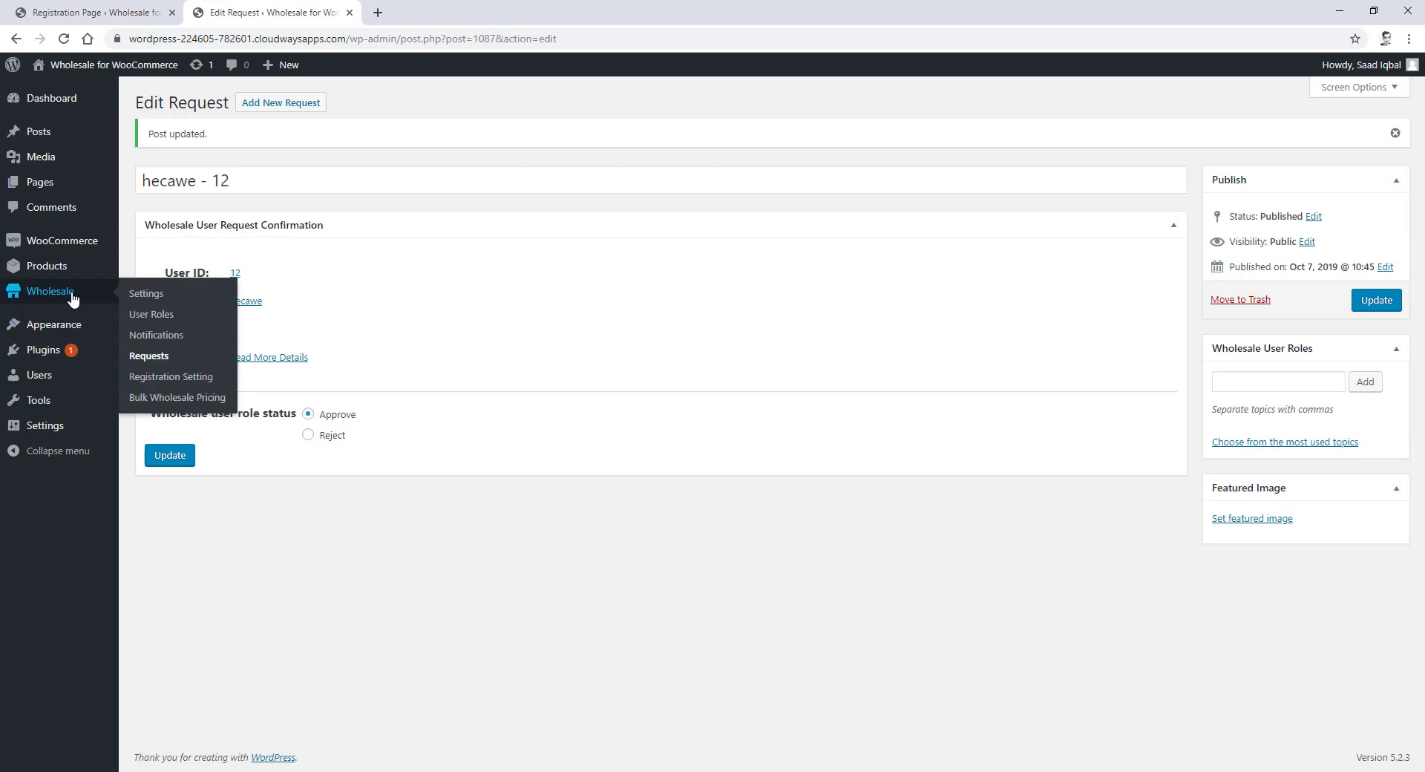
- Filter Bulk Wholesale Pricing by Accessories, Music, then Hoodies, then reset to all categories
left_click(183, 404)
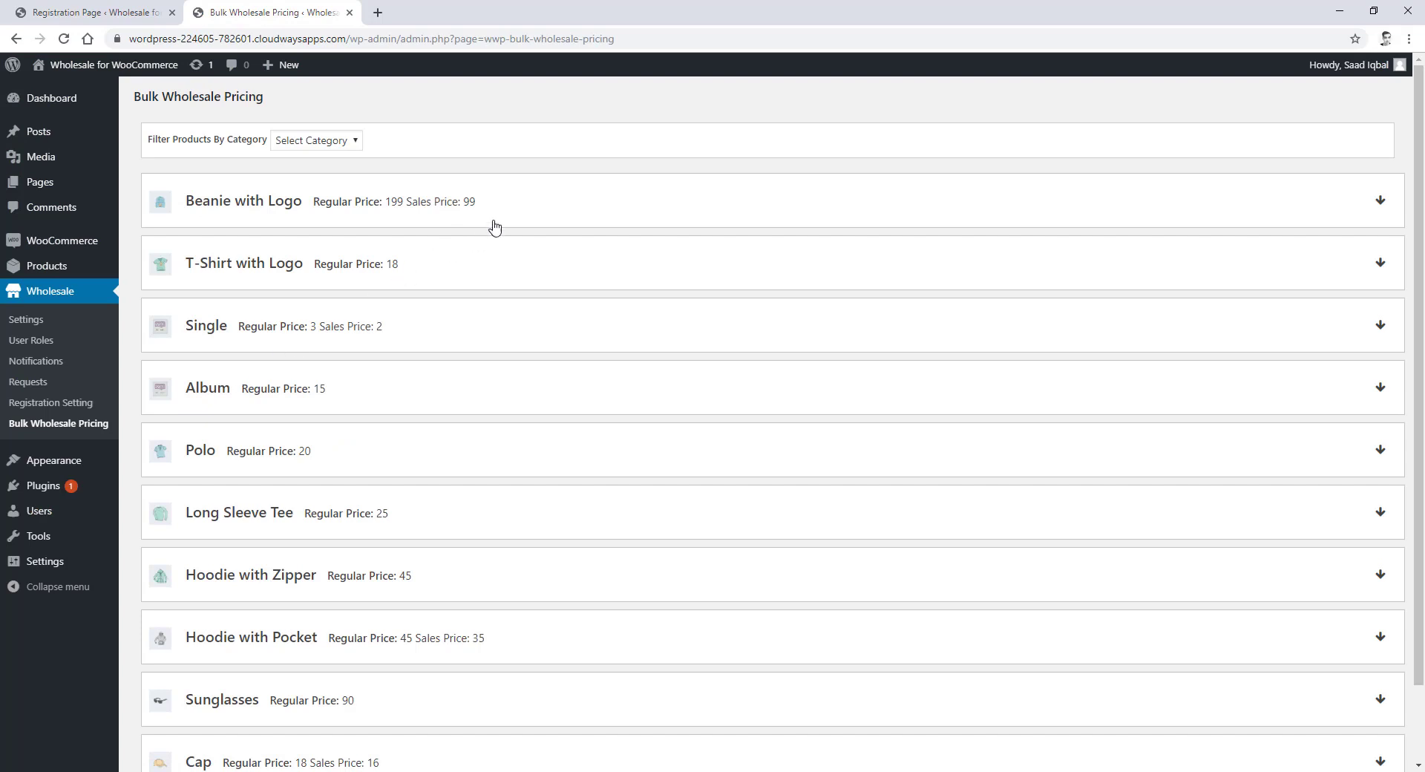
left_click(346, 141)
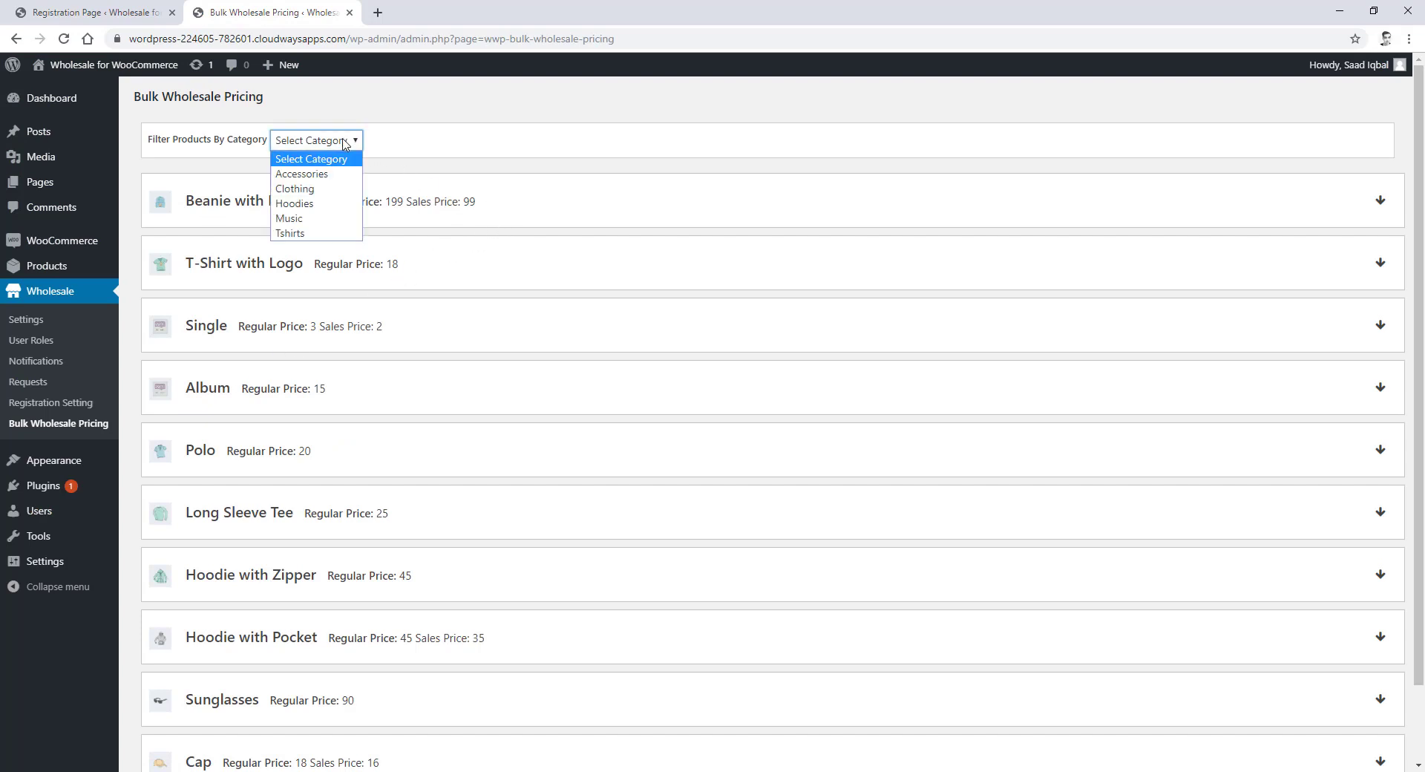
left_click(341, 169)
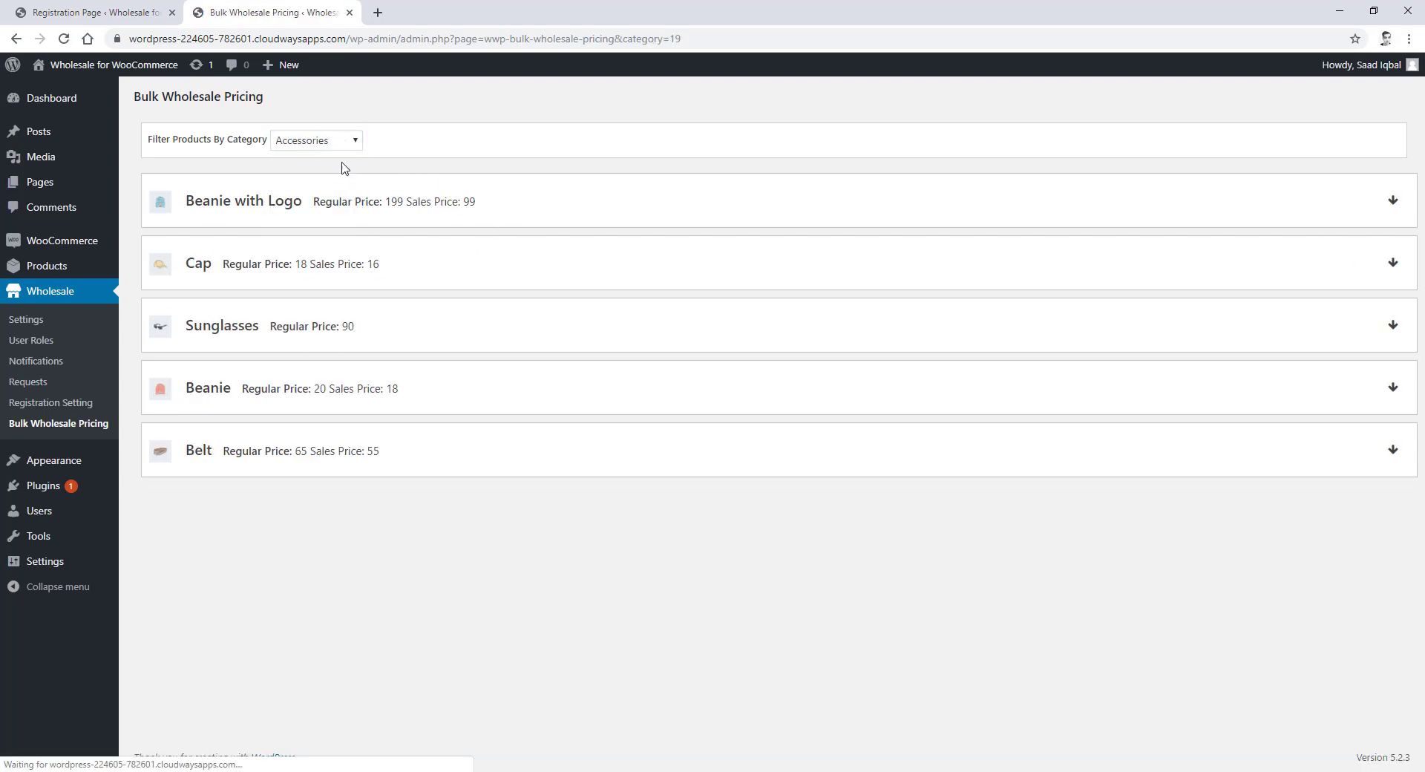
left_click(350, 142)
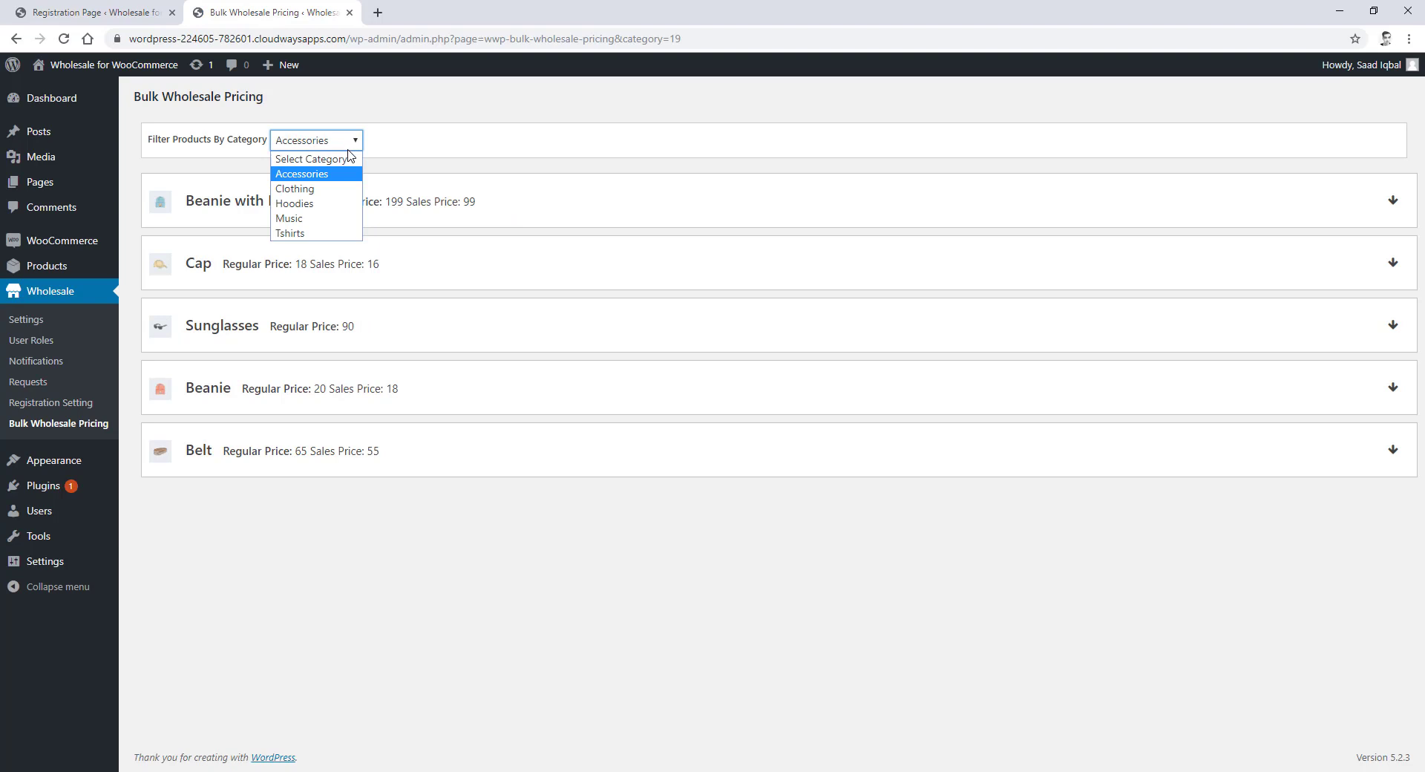
left_click(350, 218)
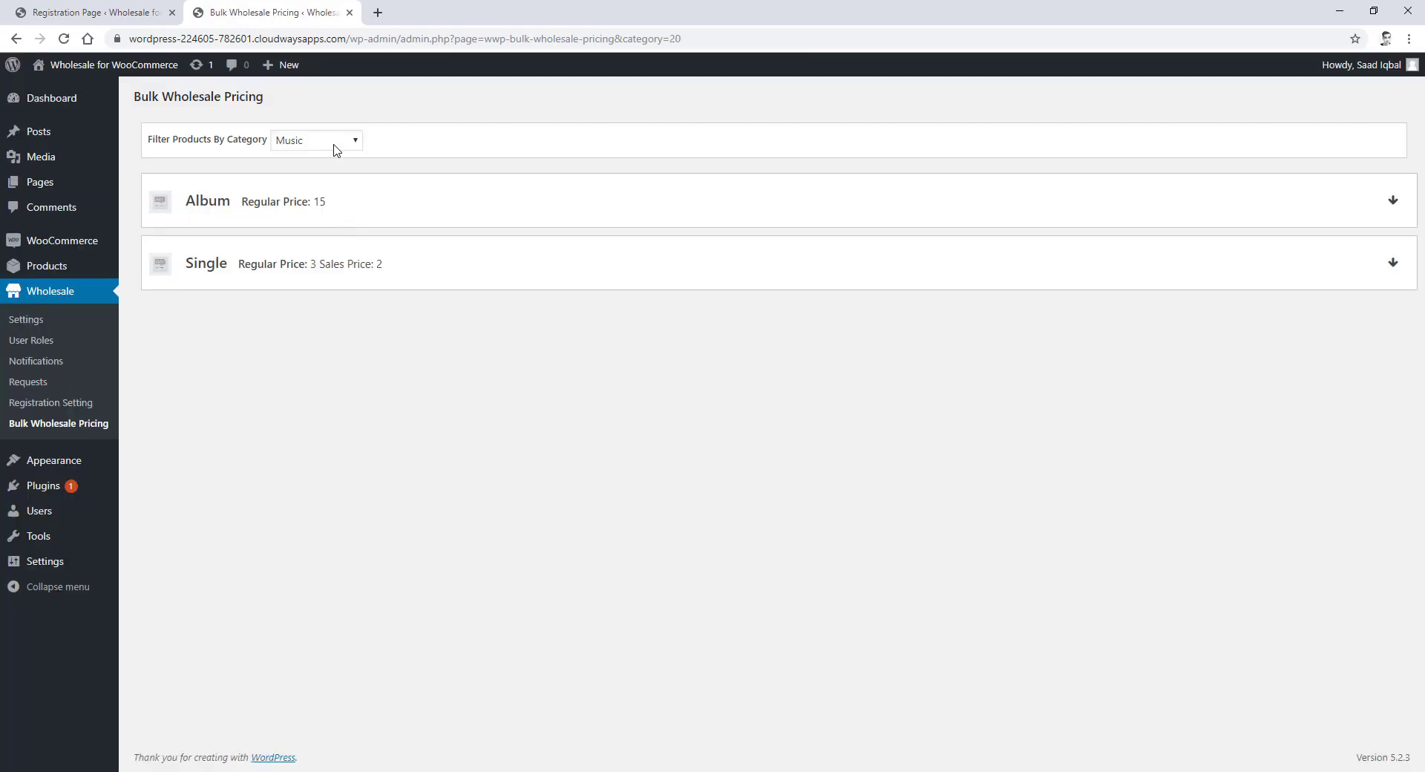
left_click(336, 142)
left_click(331, 207)
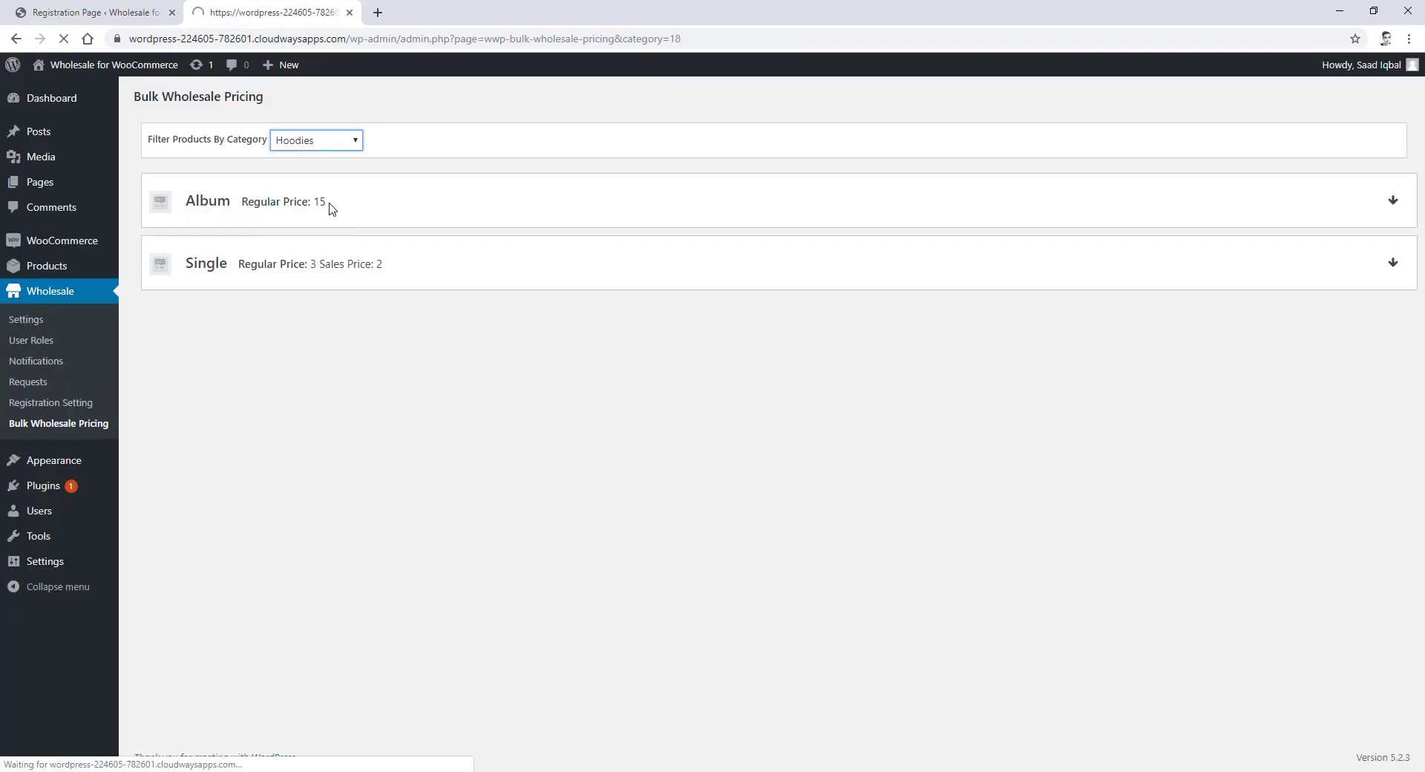
left_click(345, 147)
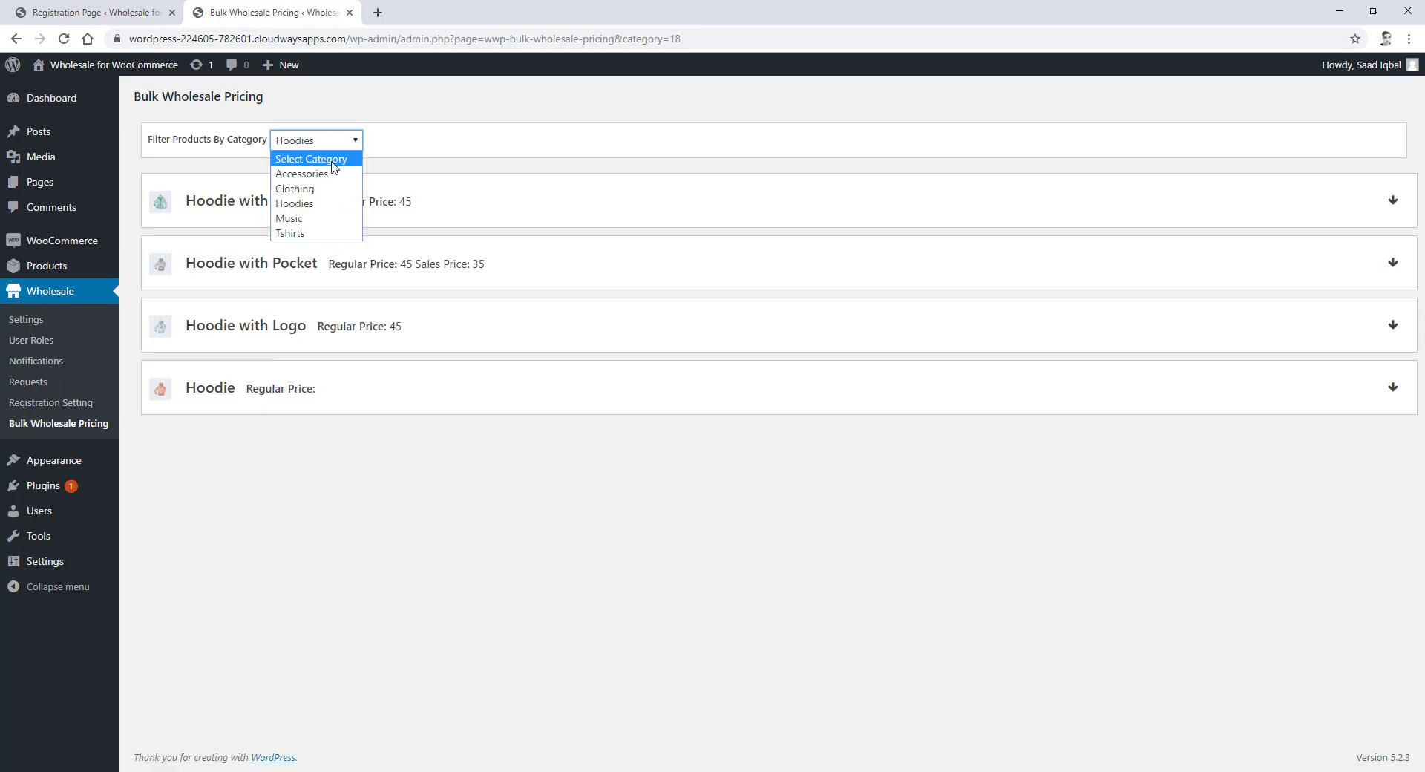
left_click(334, 156)
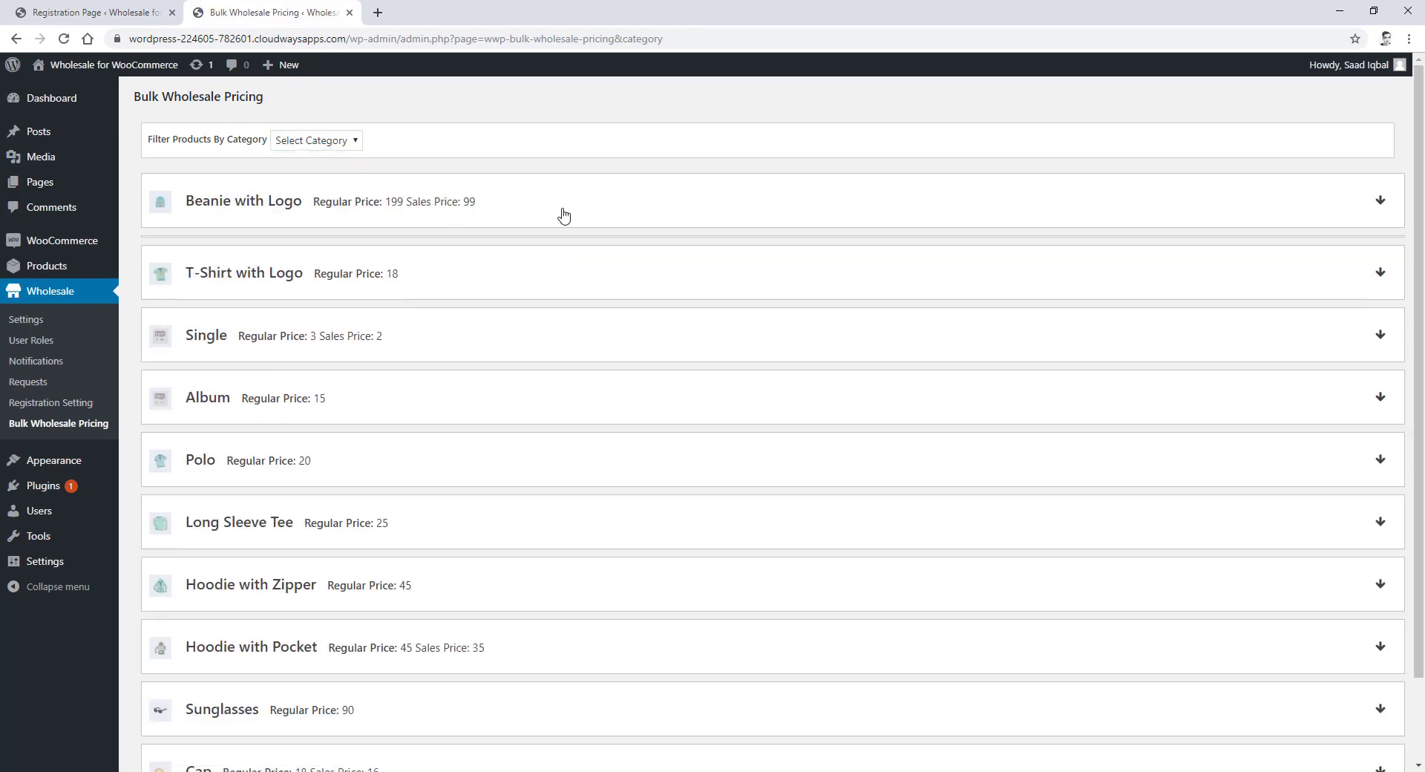
- Enable Percent wholesale pricing for Retailer and Wholesaler on Beanie with Logo
left_click(562, 215)
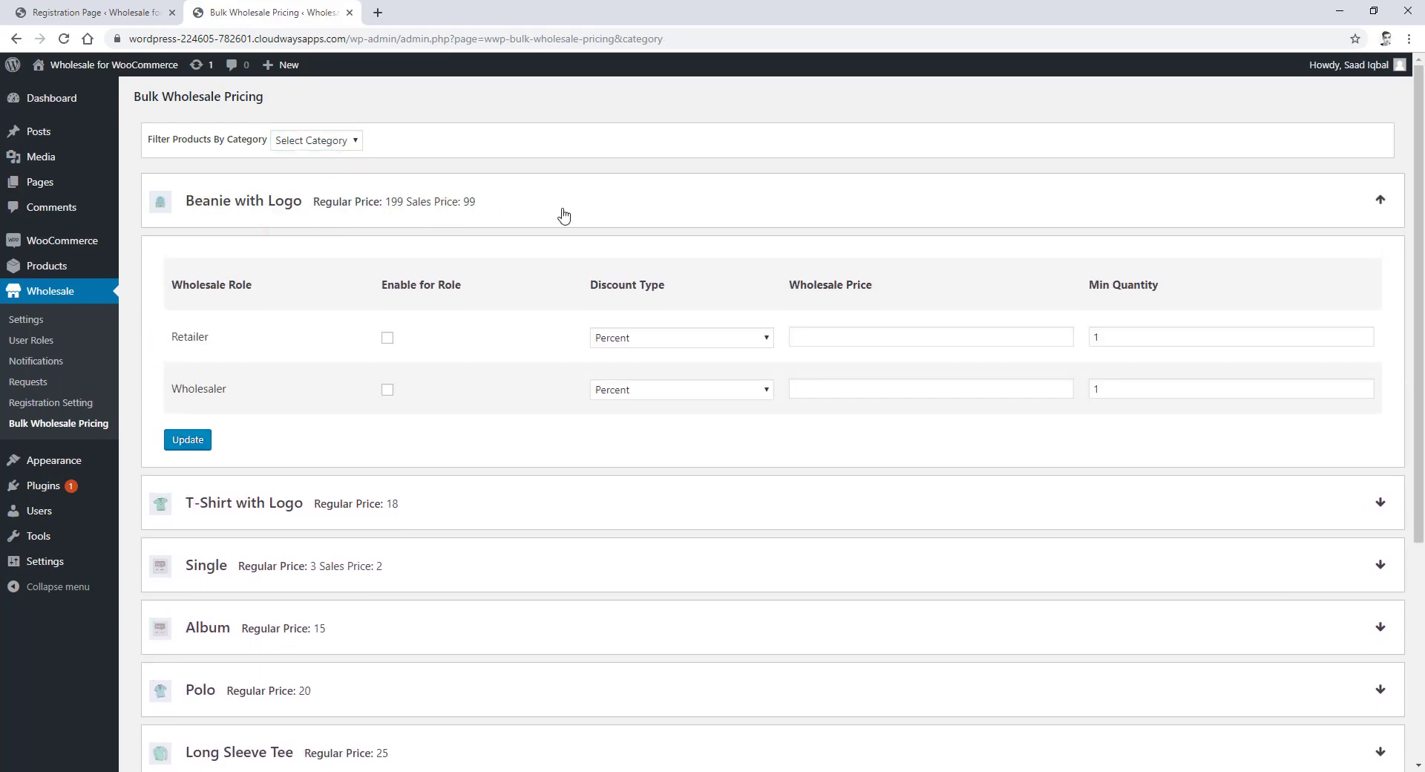
left_click(388, 339)
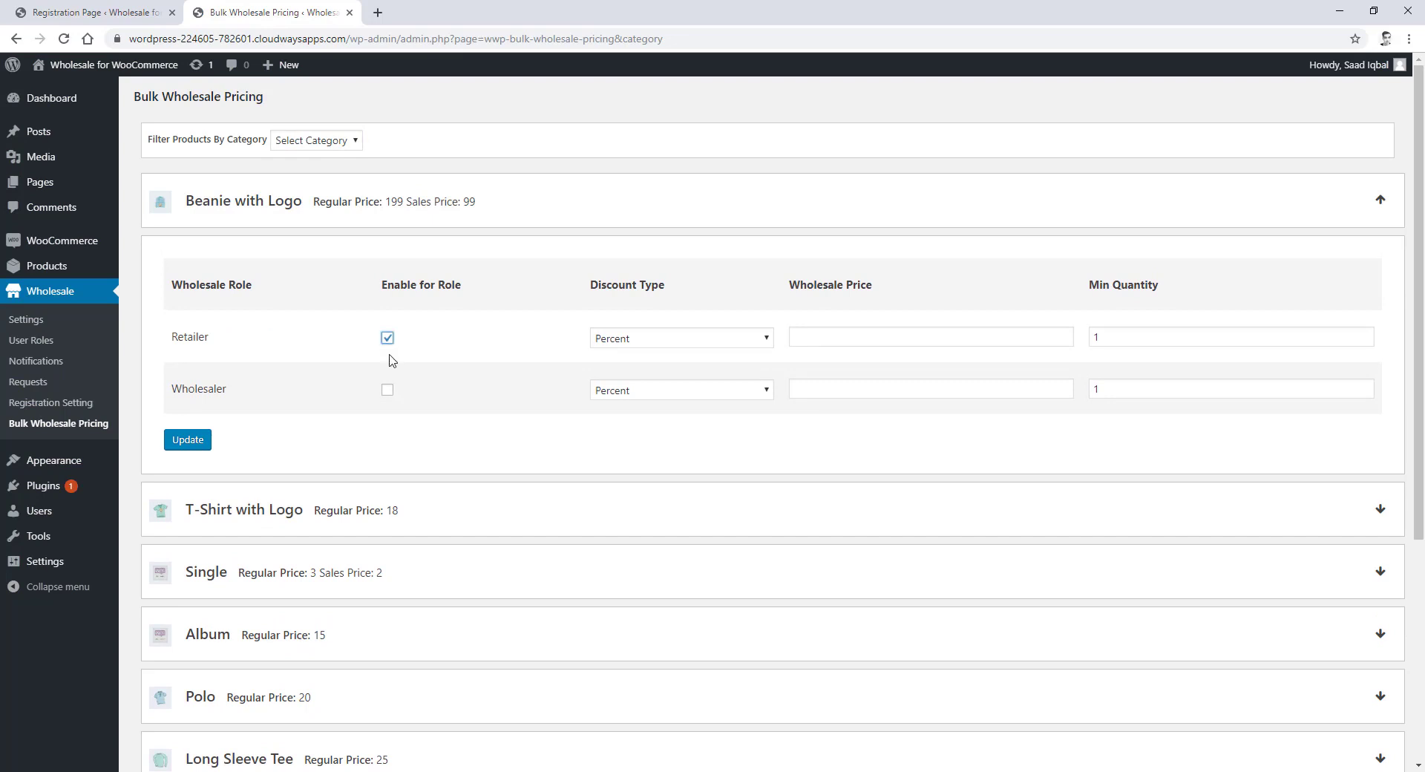
left_click(388, 392)
left_click(652, 341)
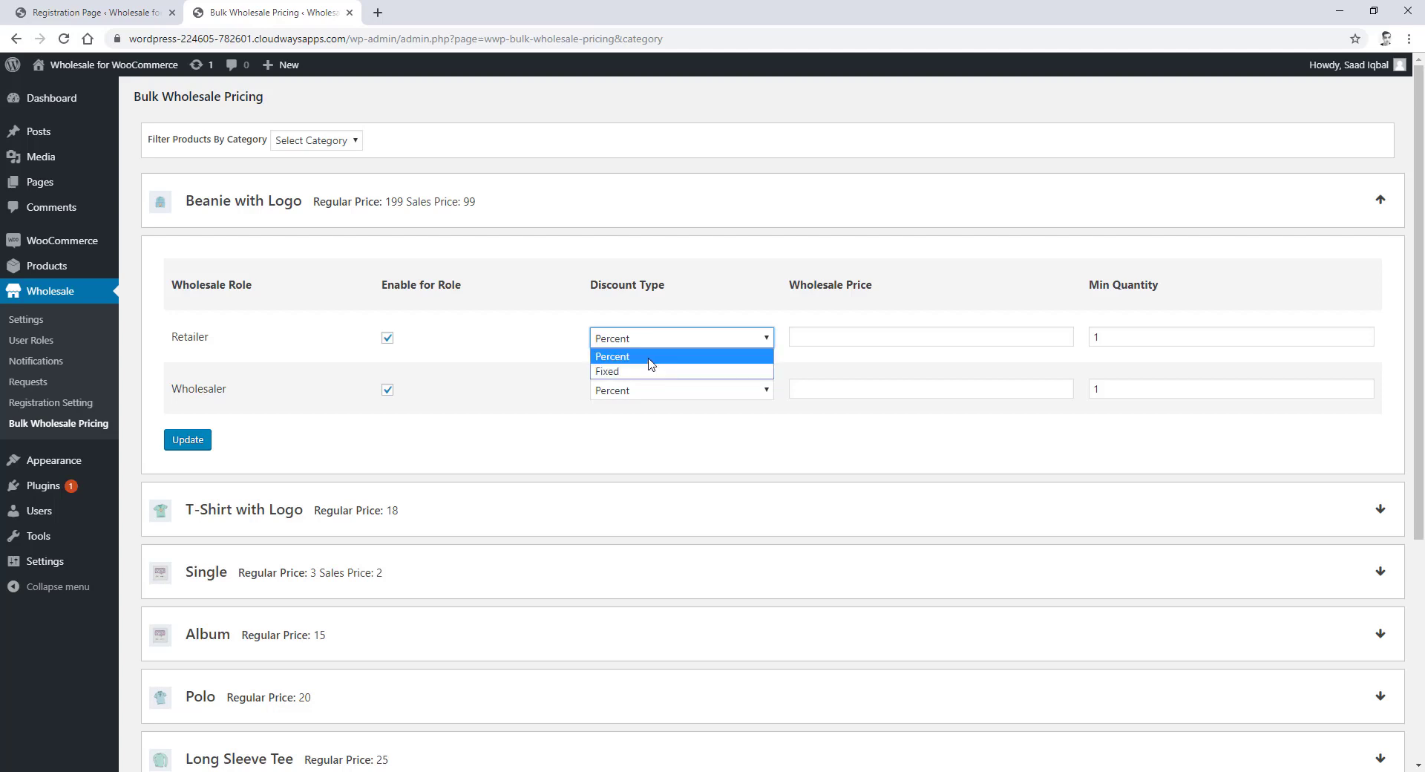
left_click(653, 359)
left_click(660, 390)
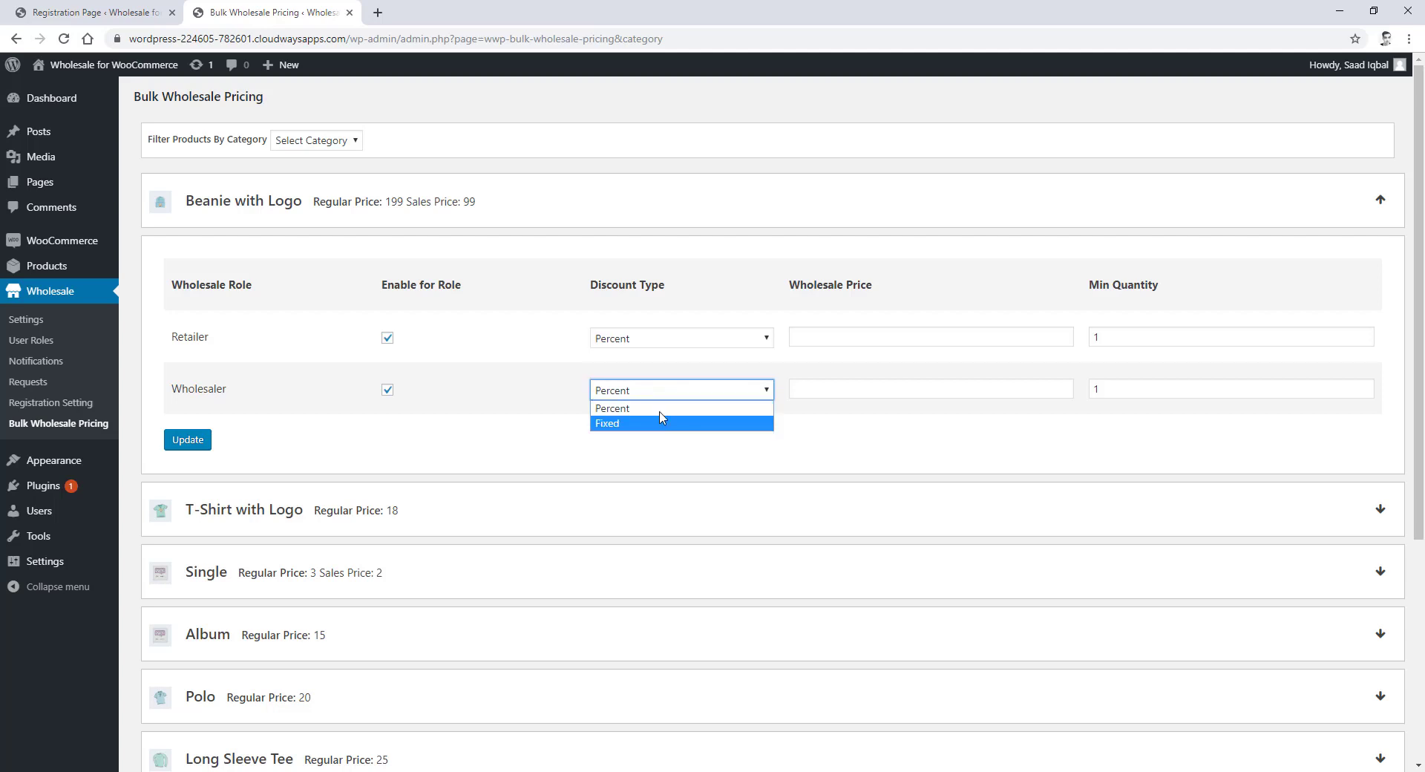
left_click(723, 390)
- Enter price 25 and minimum quantity 15 for both roles, then update
left_click(866, 340)
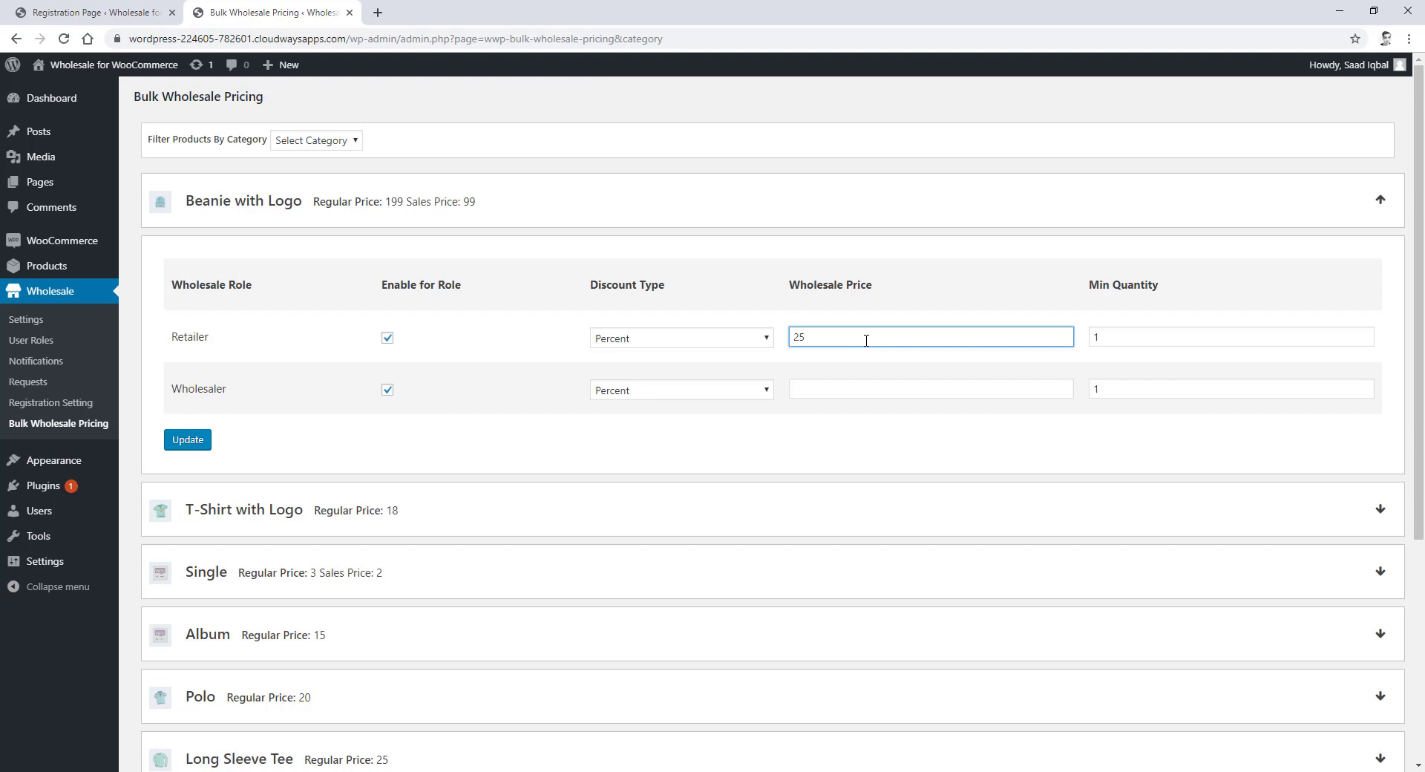
left_click(861, 390)
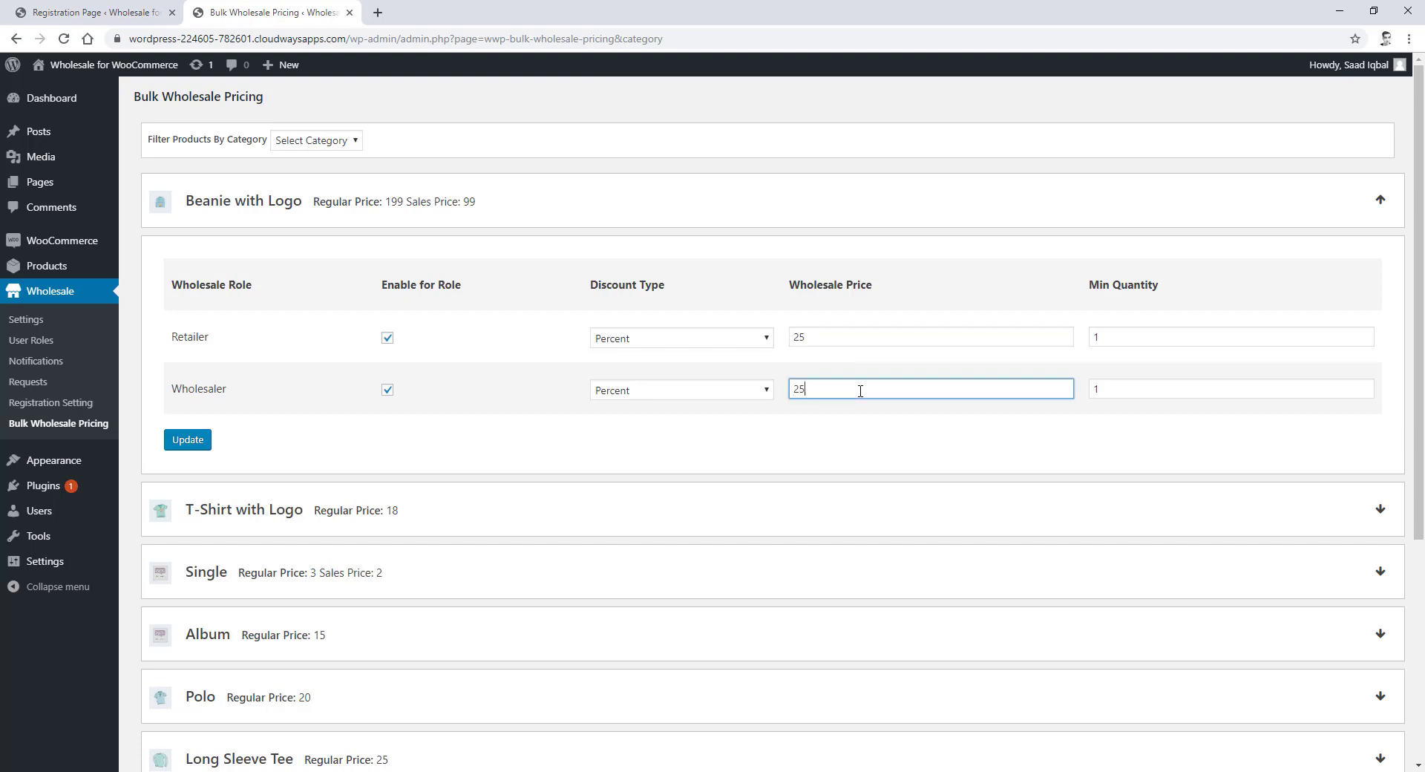
left_click(1111, 336)
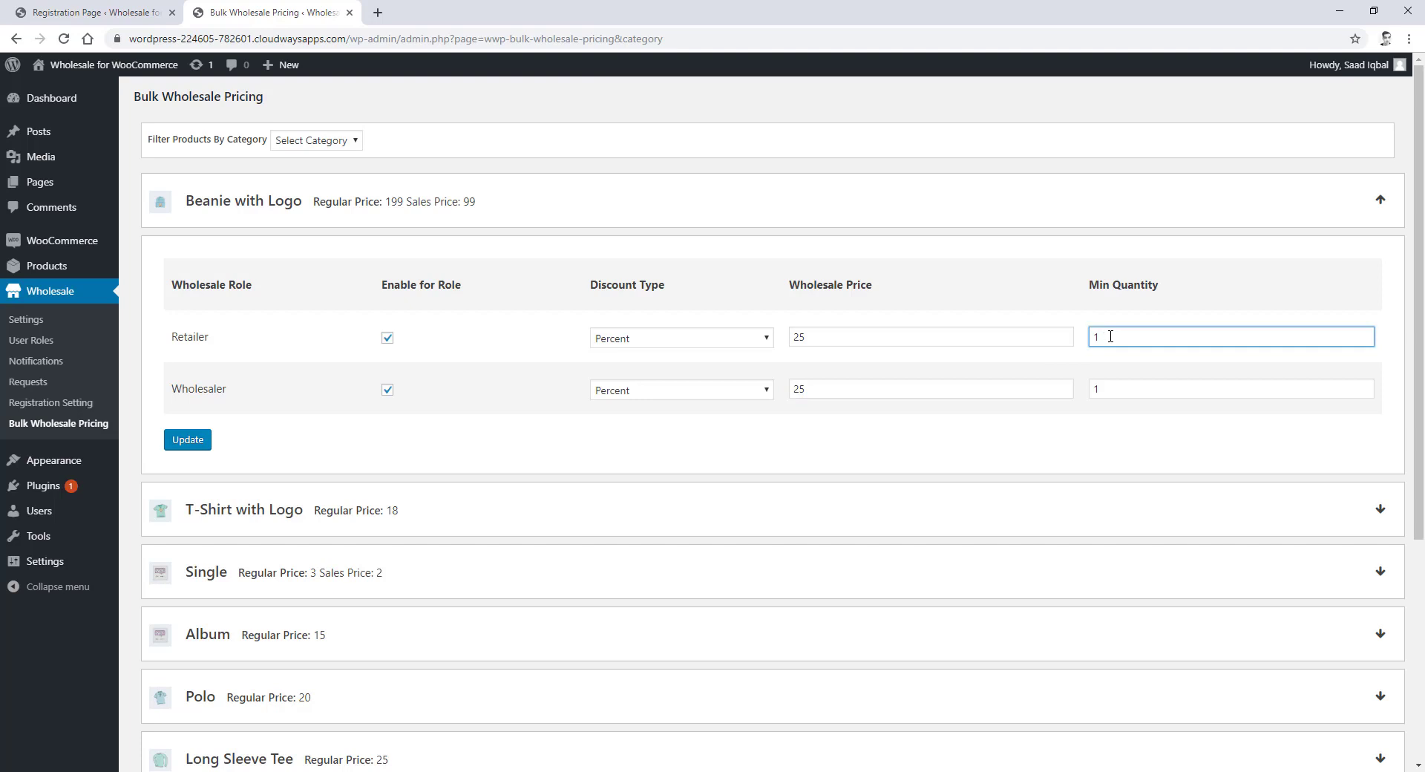
type("5")
left_click(1123, 381)
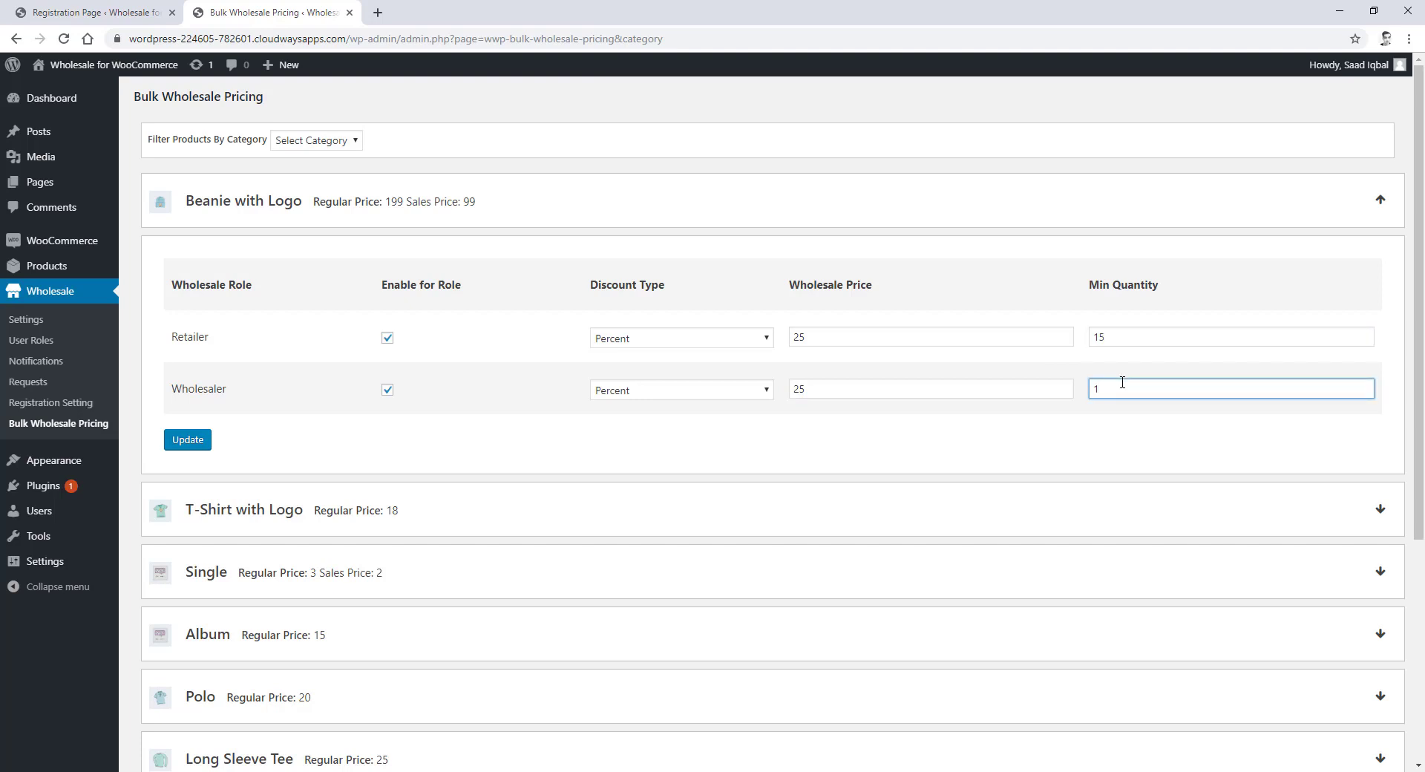
type("5")
left_click(193, 446)
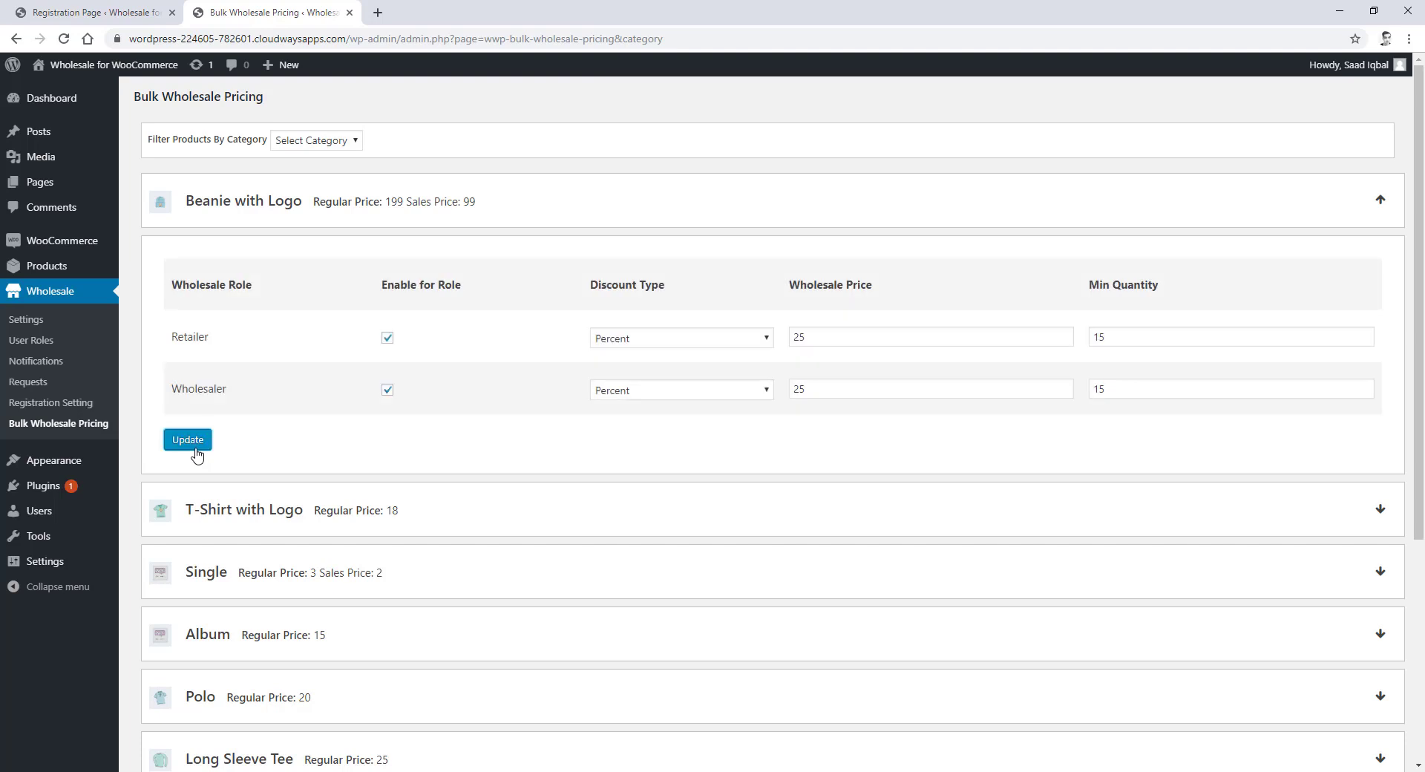
left_click(193, 444)
- In the incognito window, change the site address from register/ to wp-admin and load it
left_click(401, 771)
left_click(682, 733)
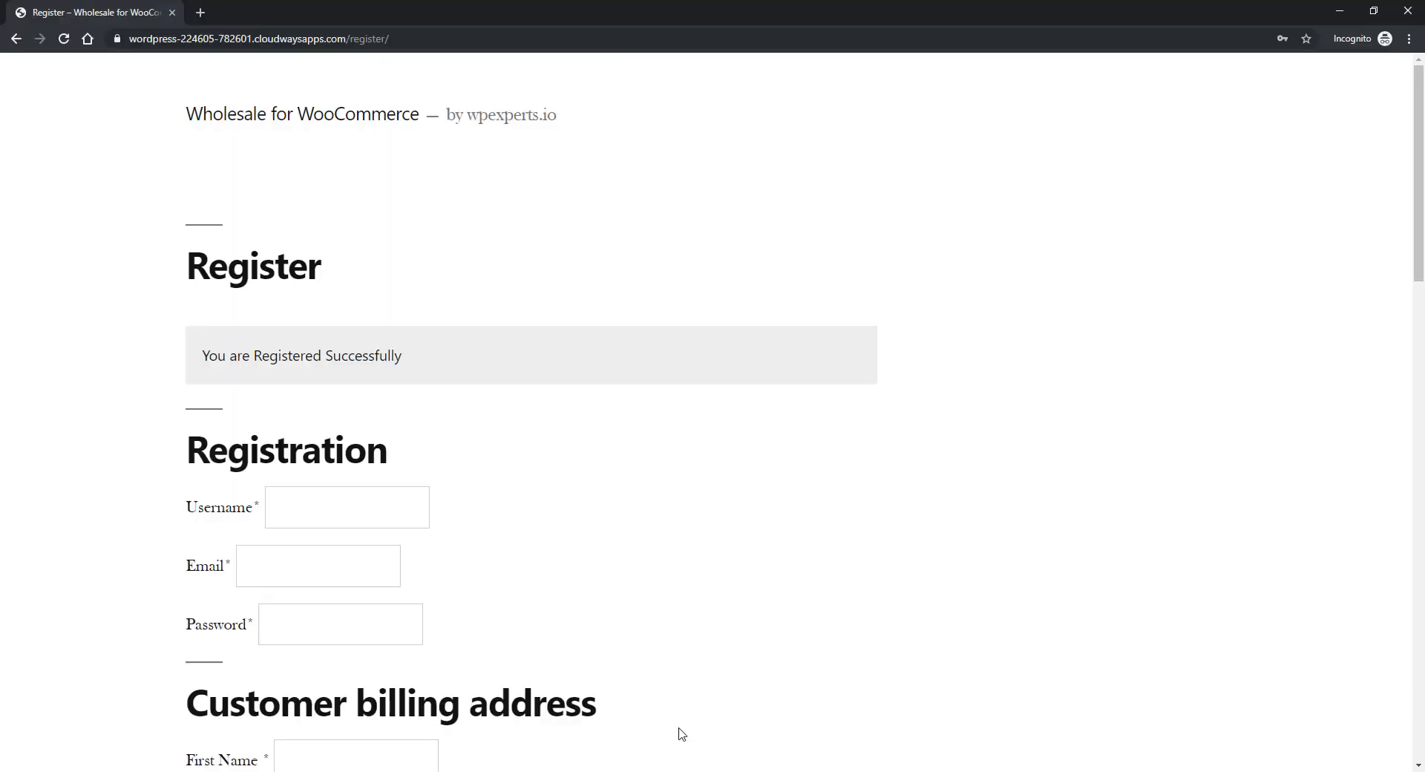
left_click_drag(349, 39, 457, 39)
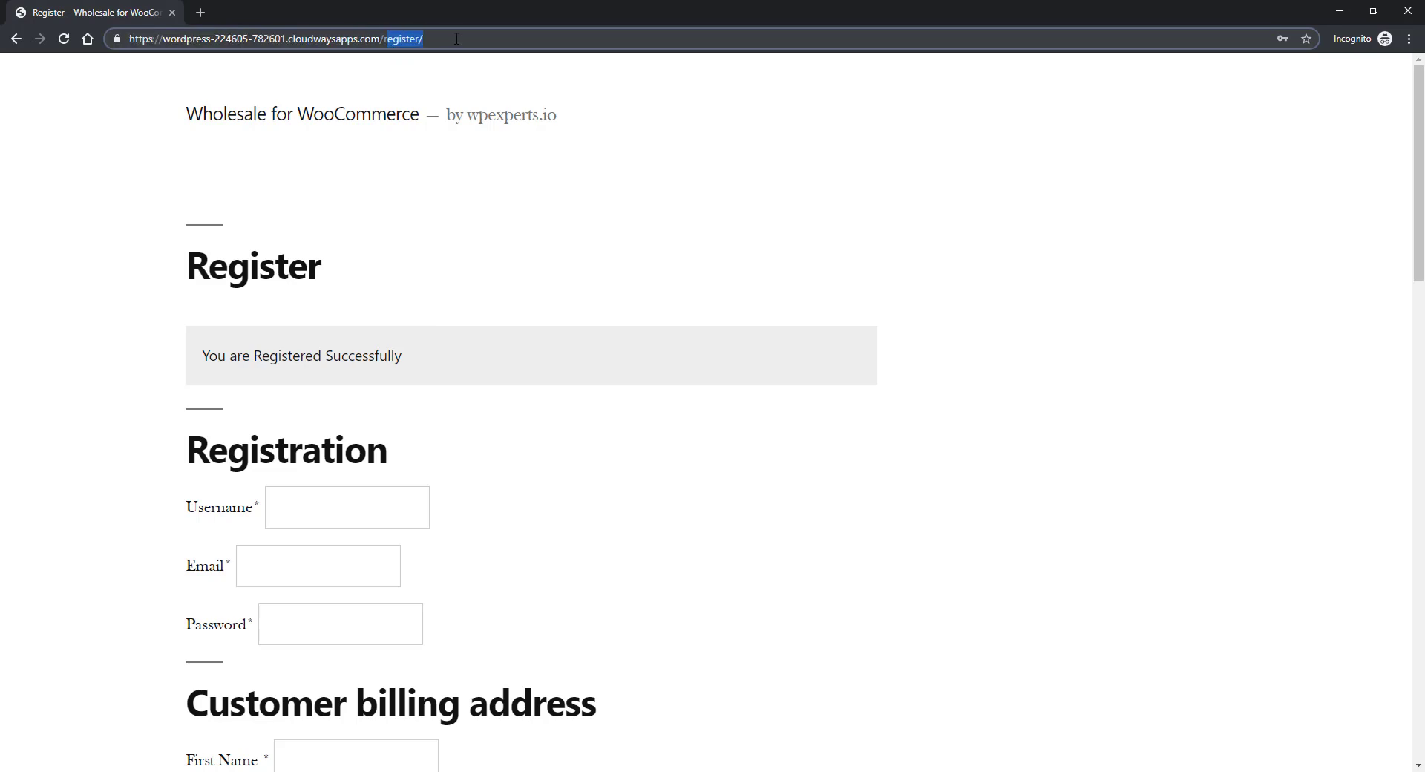
key("BackSpace")
type("wp-admin")
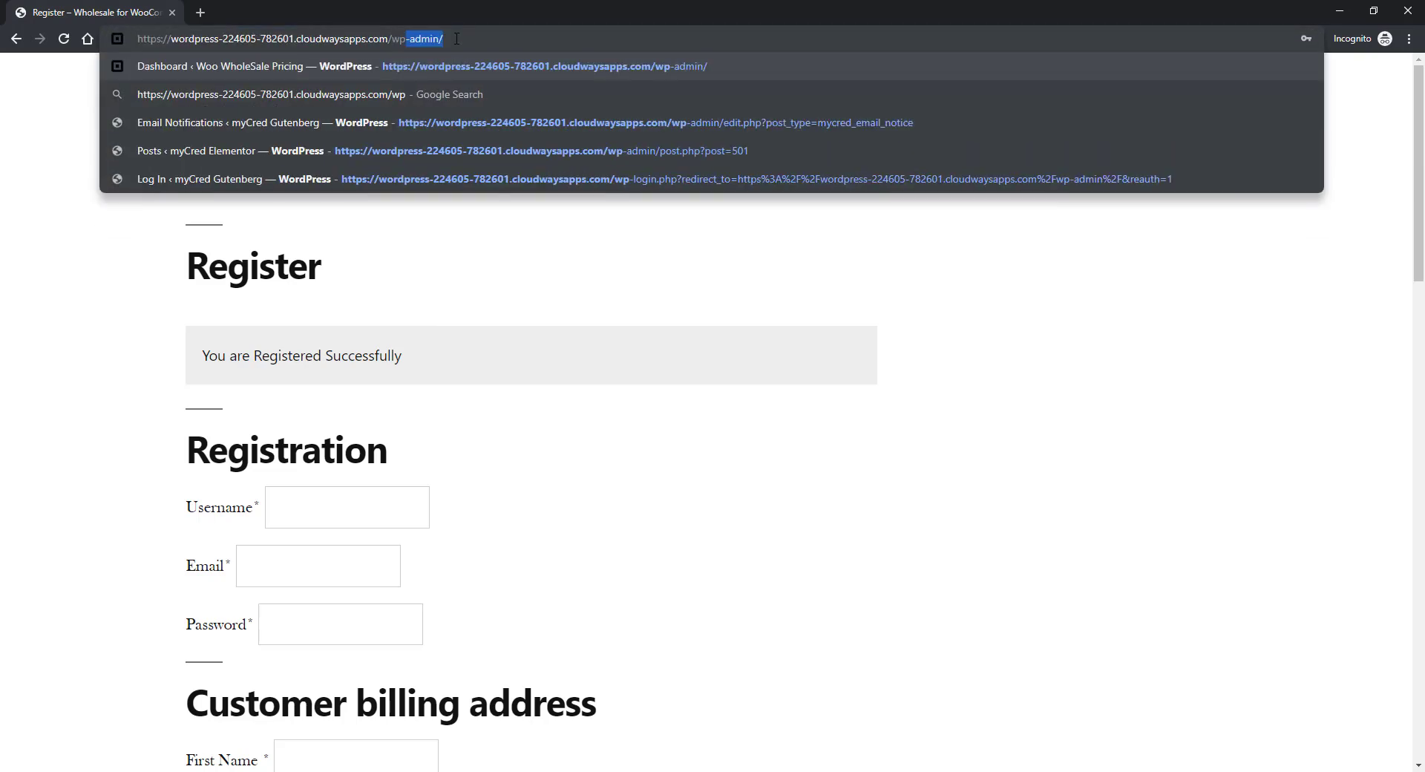
key("Return")
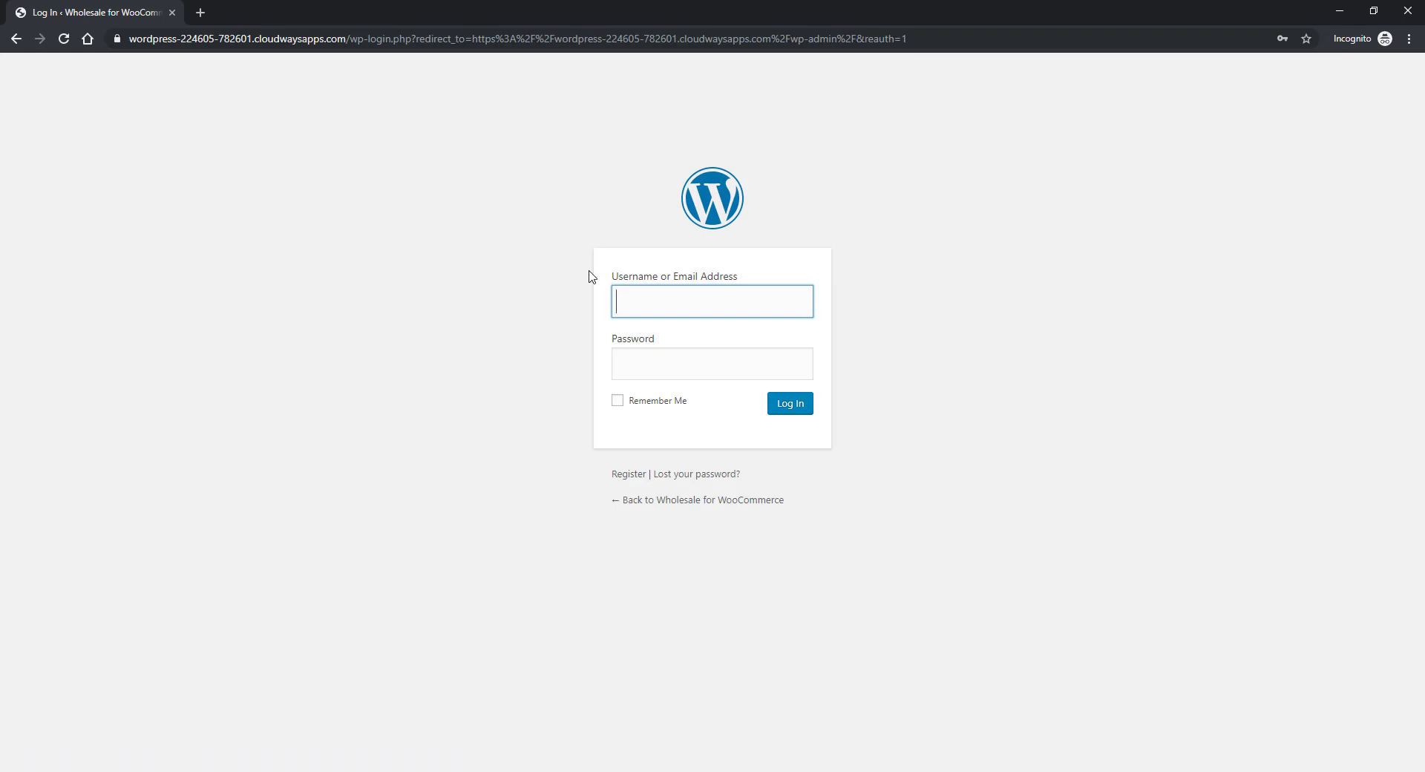
- Log in with the new registrant's username and password, with Remember Me ticked
type("hecawe")
left_click(675, 362)
left_click(672, 403)
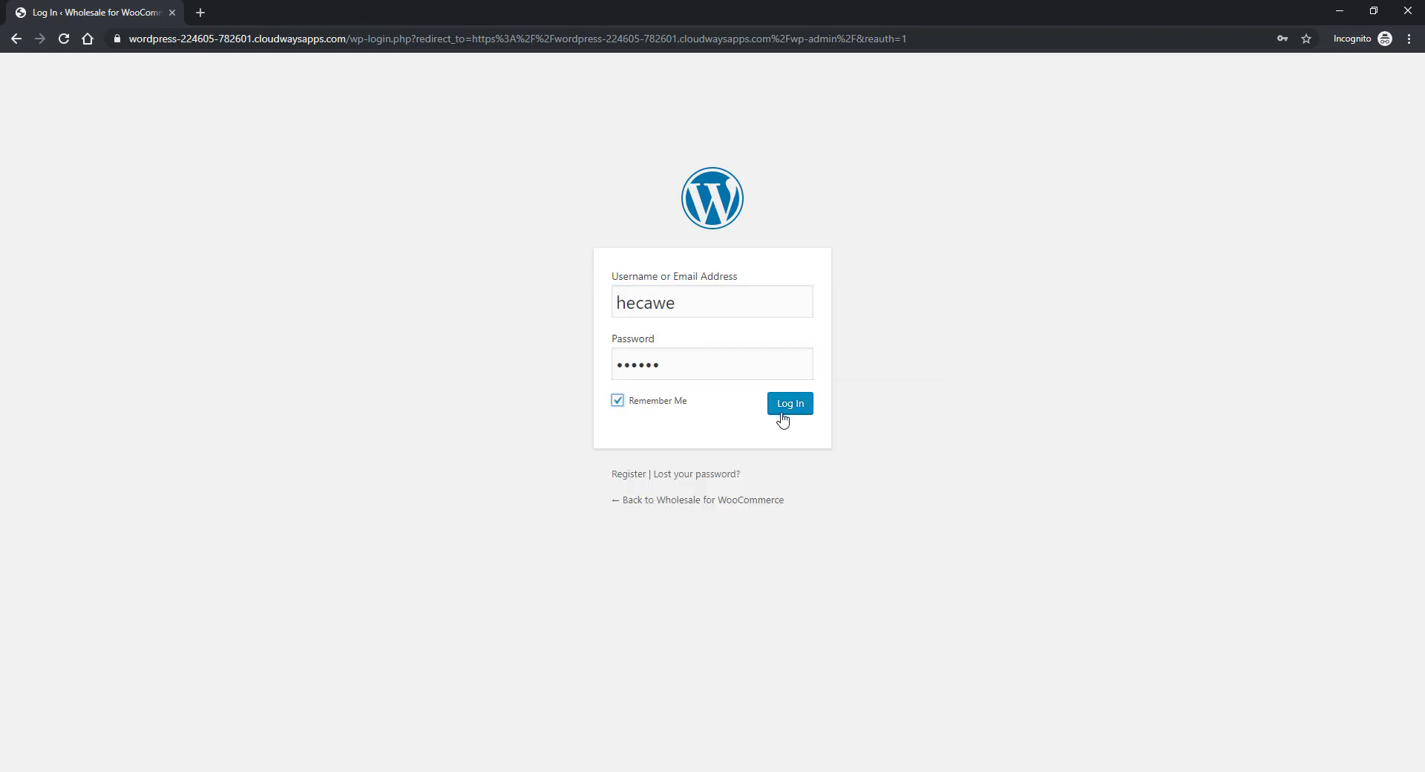
left_click(782, 415)
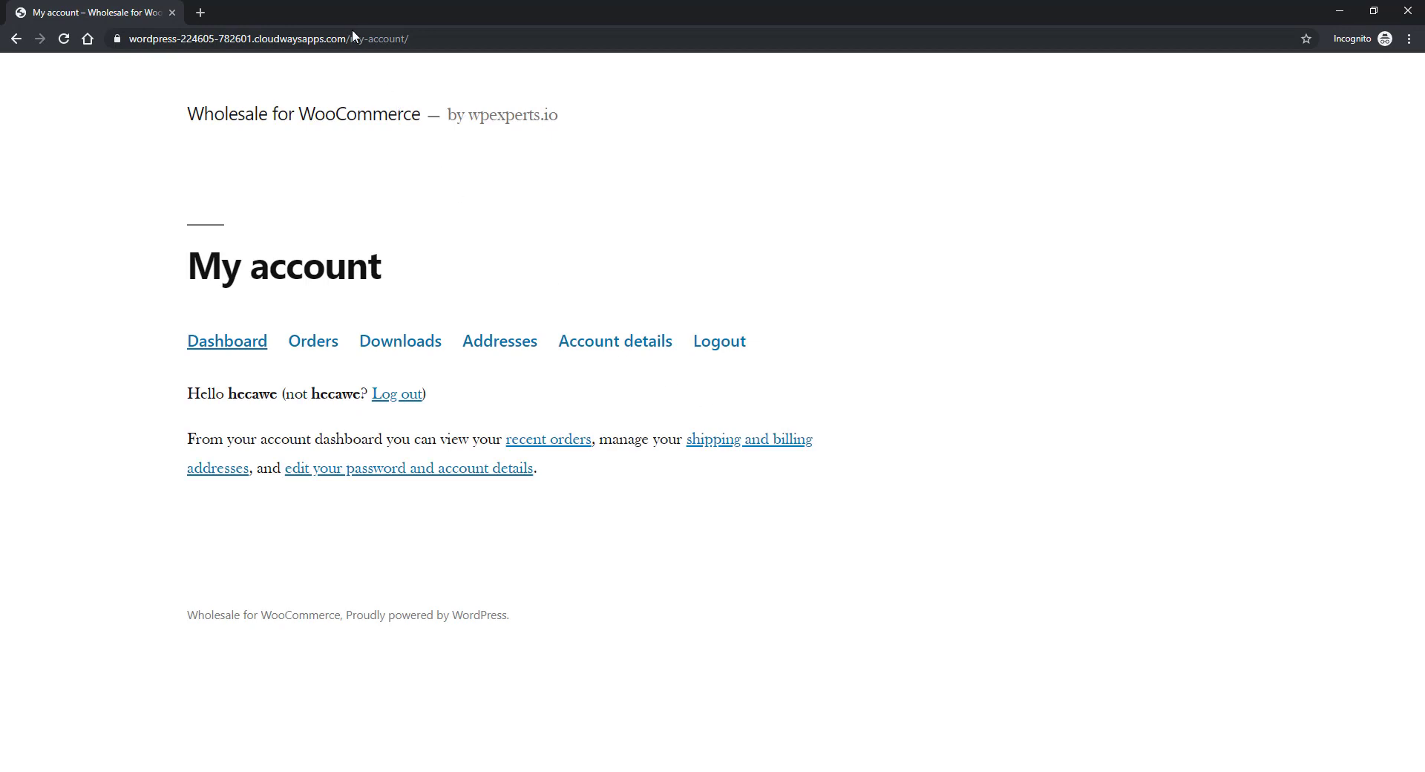
- Load the Shop by removing my-account/ from the address and check the minimum 15 quantity note
left_click_drag(352, 35, 479, 57)
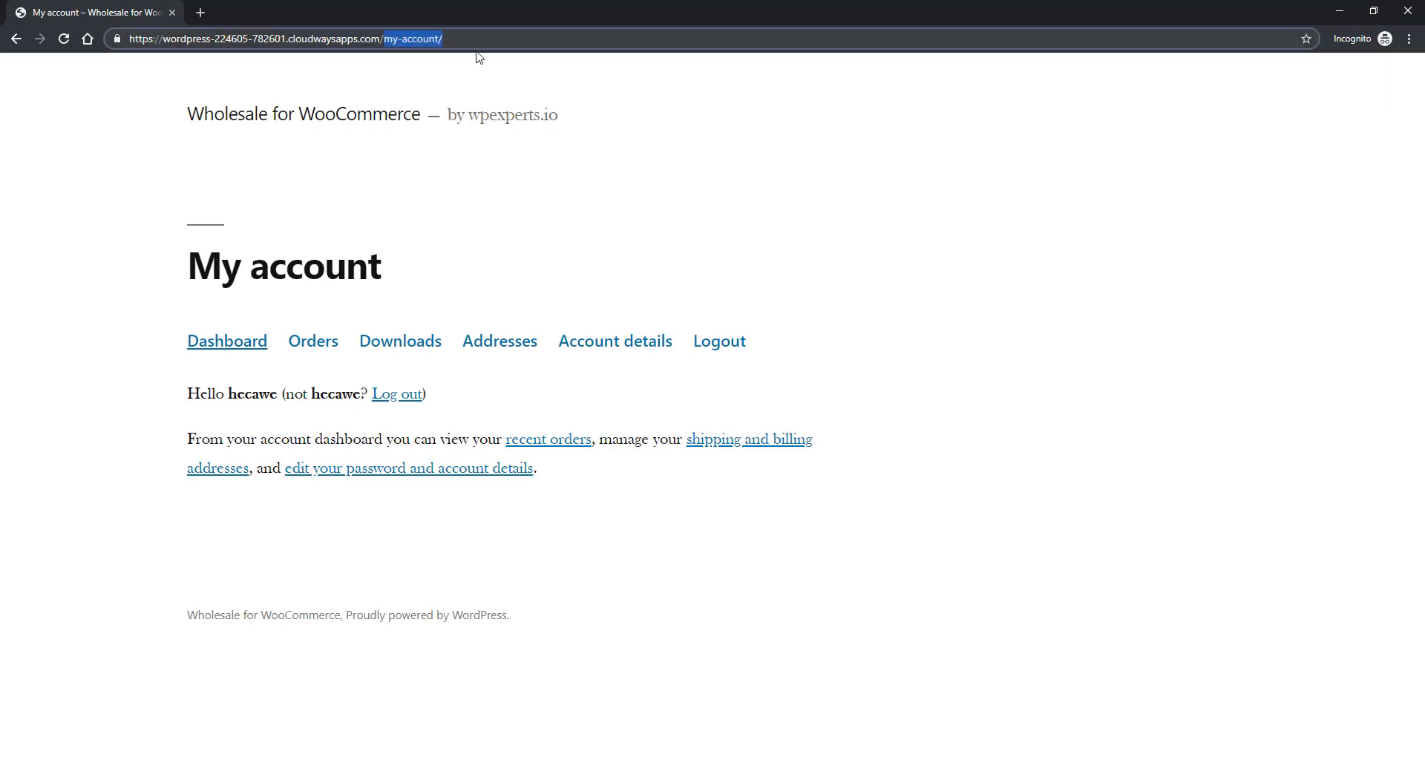
key("BackSpace")
key("Return")
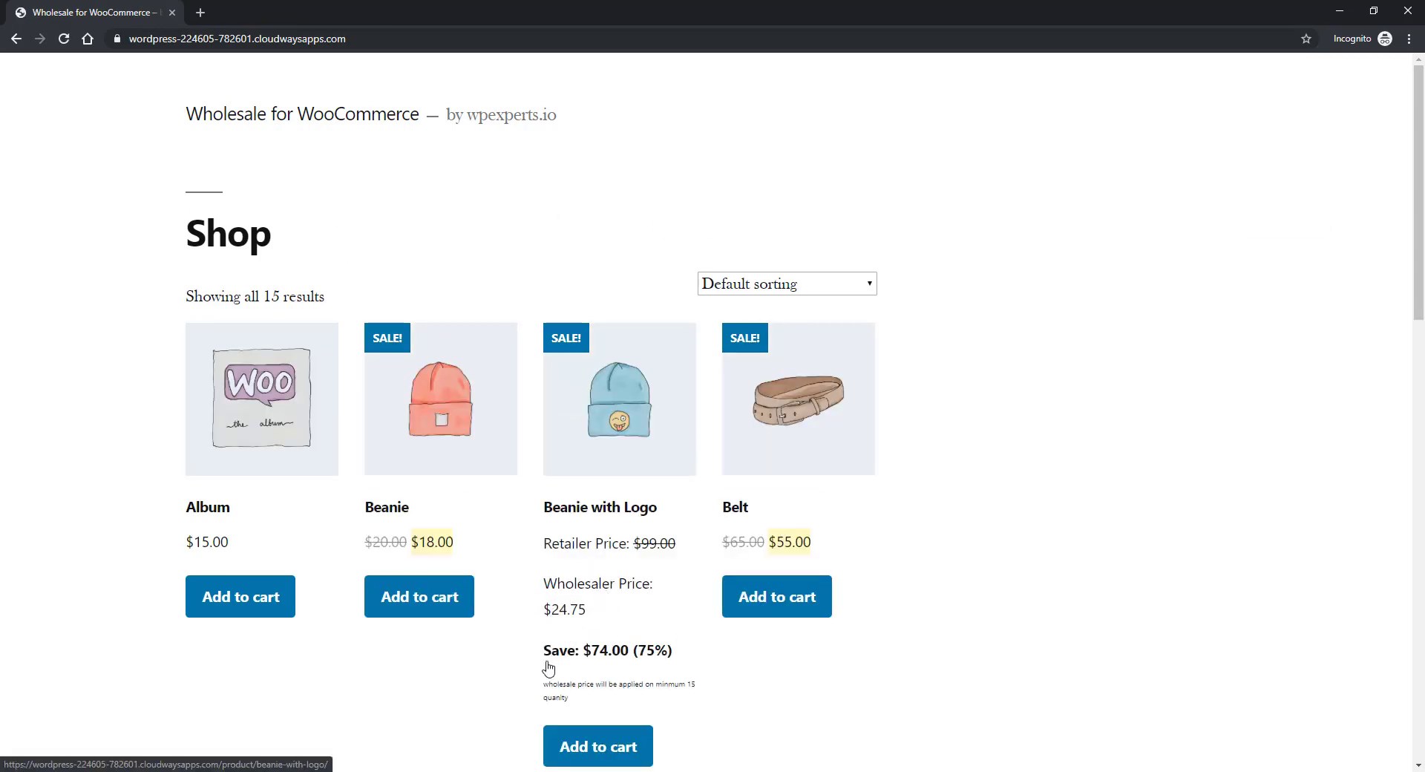
scroll(659, 662, "down", 2)
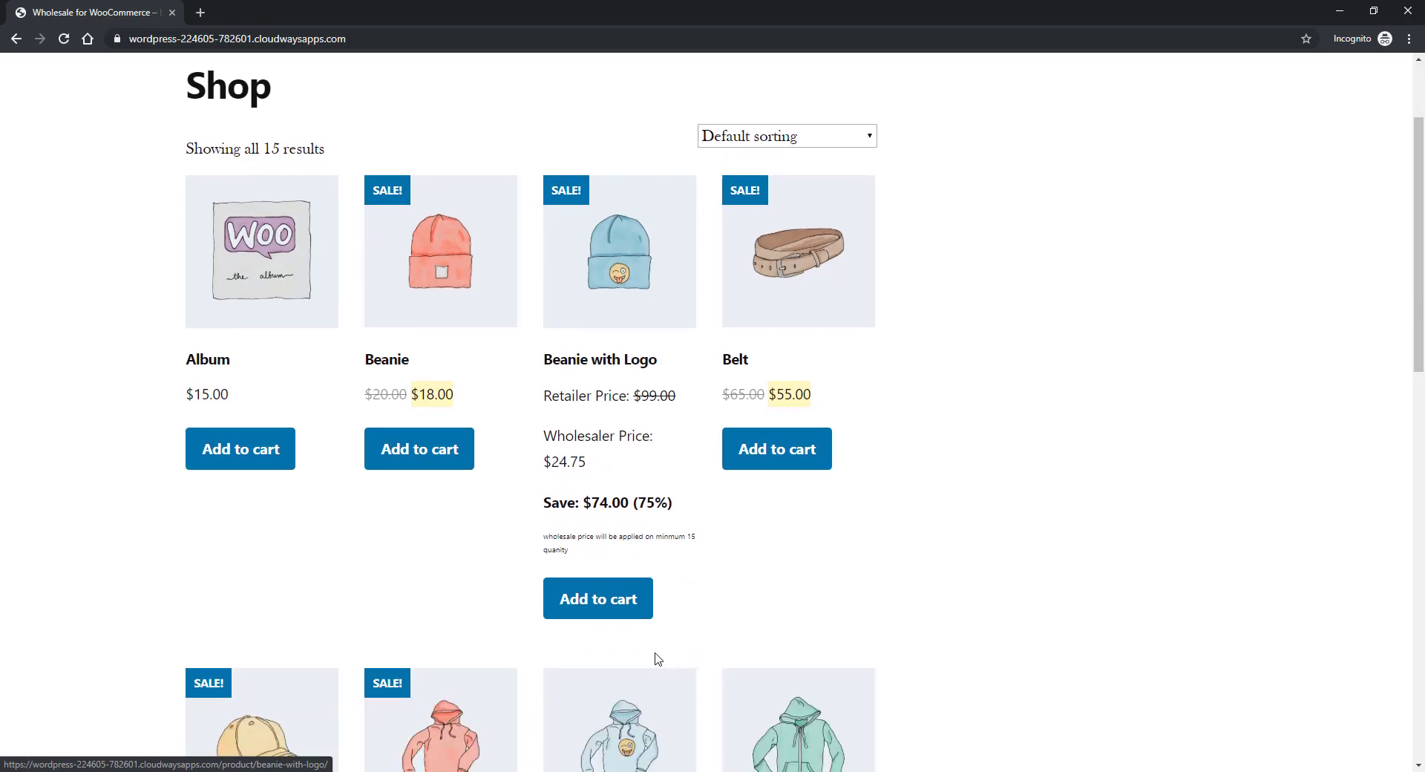
left_click_drag(561, 540, 574, 548)
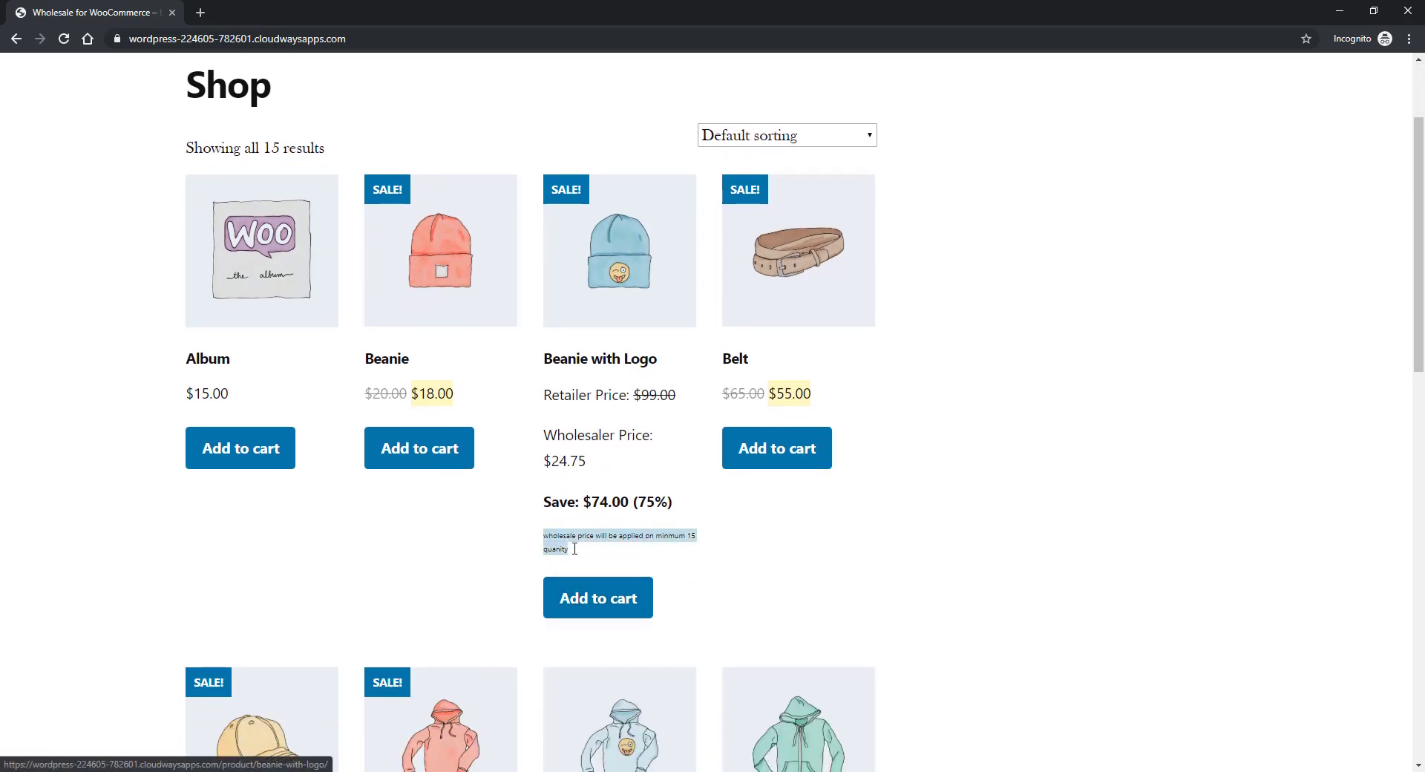
- Open Beanie with Logo and review its $24.75 Wholesaler Price against the $99.00 Retailer Price
left_click(617, 263)
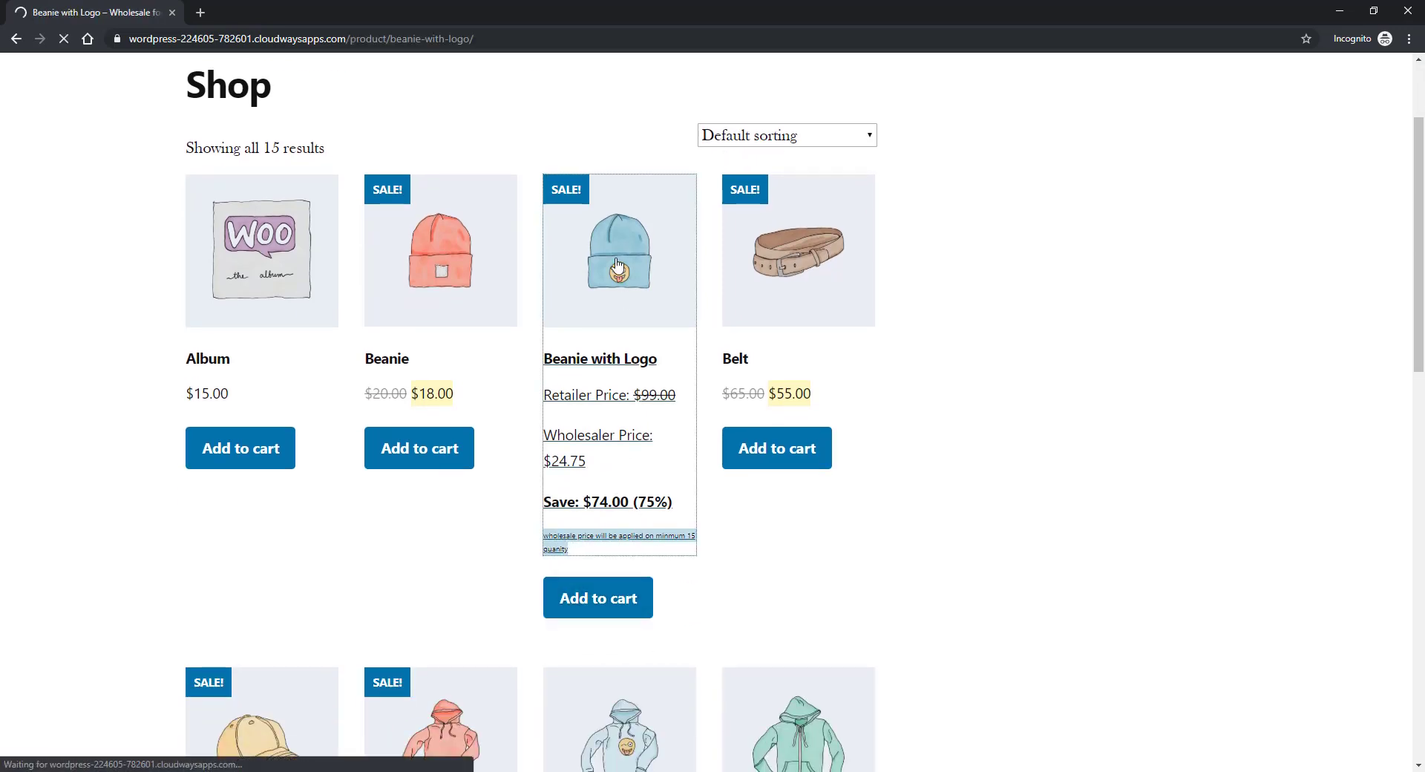
scroll(594, 312, "down", 1)
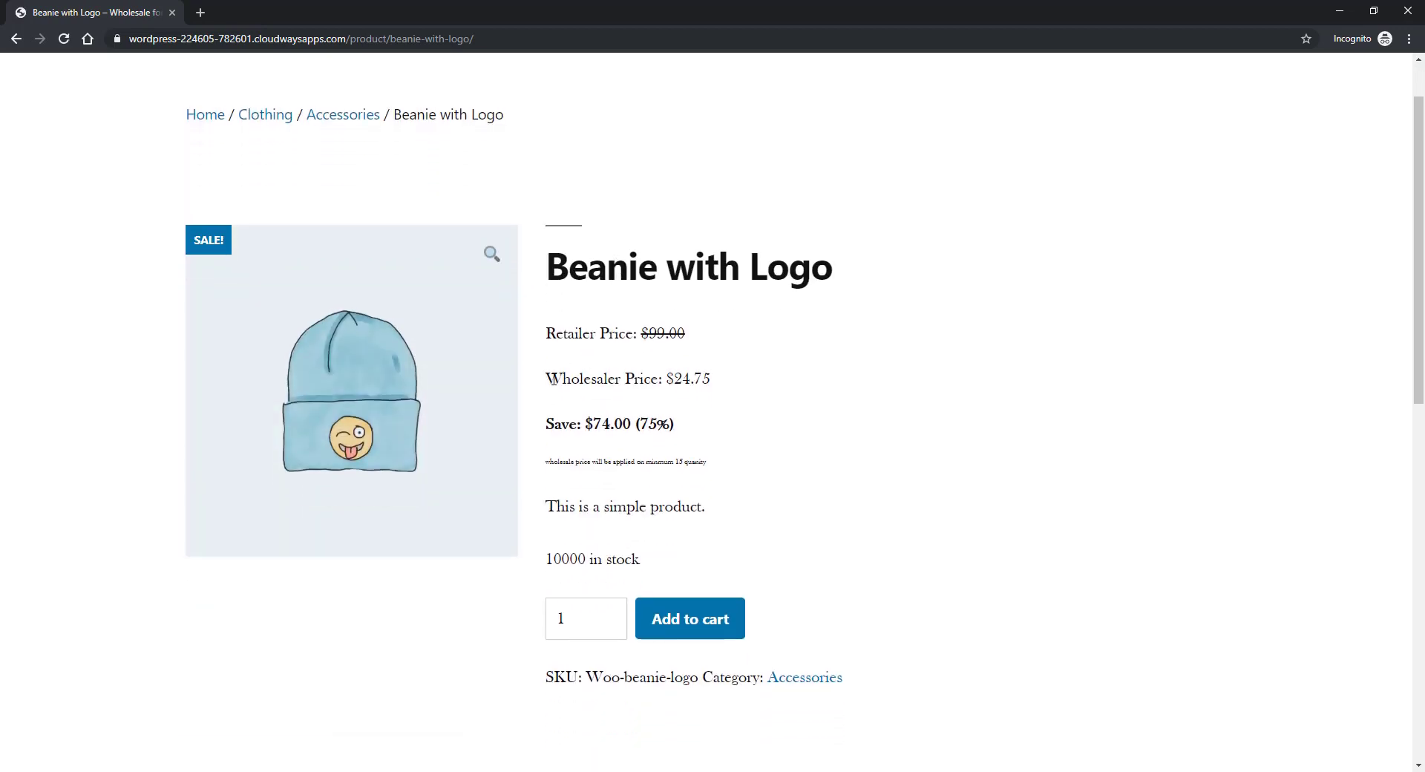
left_click_drag(556, 380, 725, 382)
left_click(729, 380)
left_click_drag(547, 333, 643, 334)
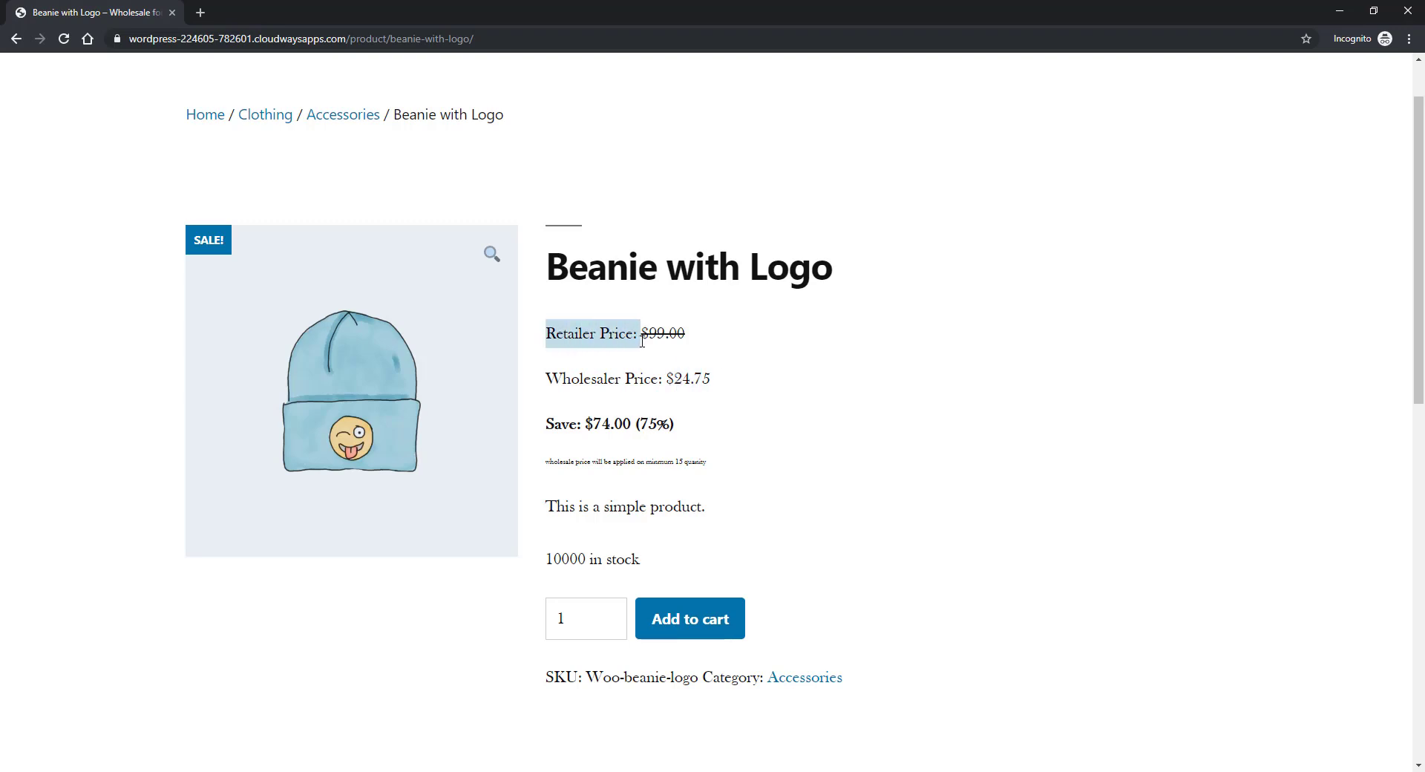
left_click(659, 359)
scroll(706, 359, "down", 2)
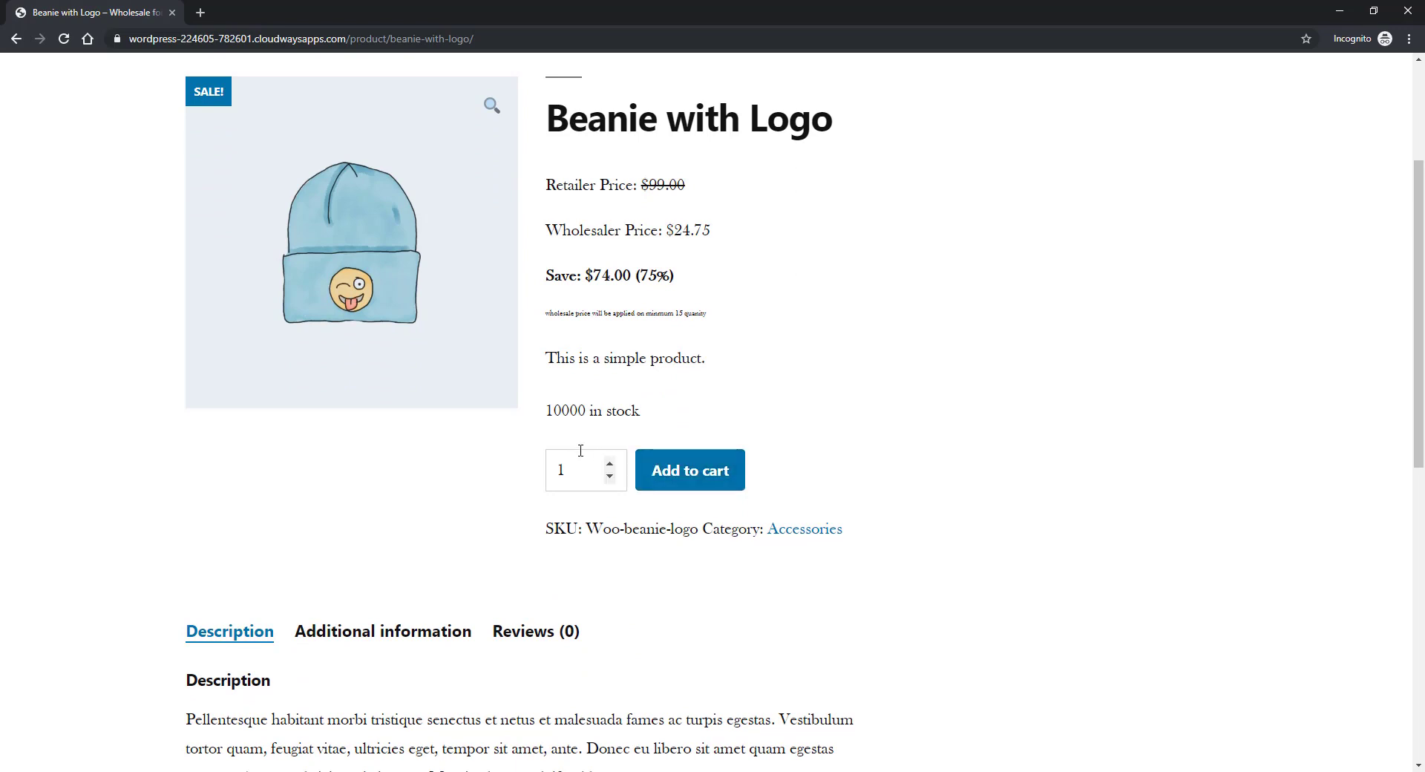
left_click(401, 771)
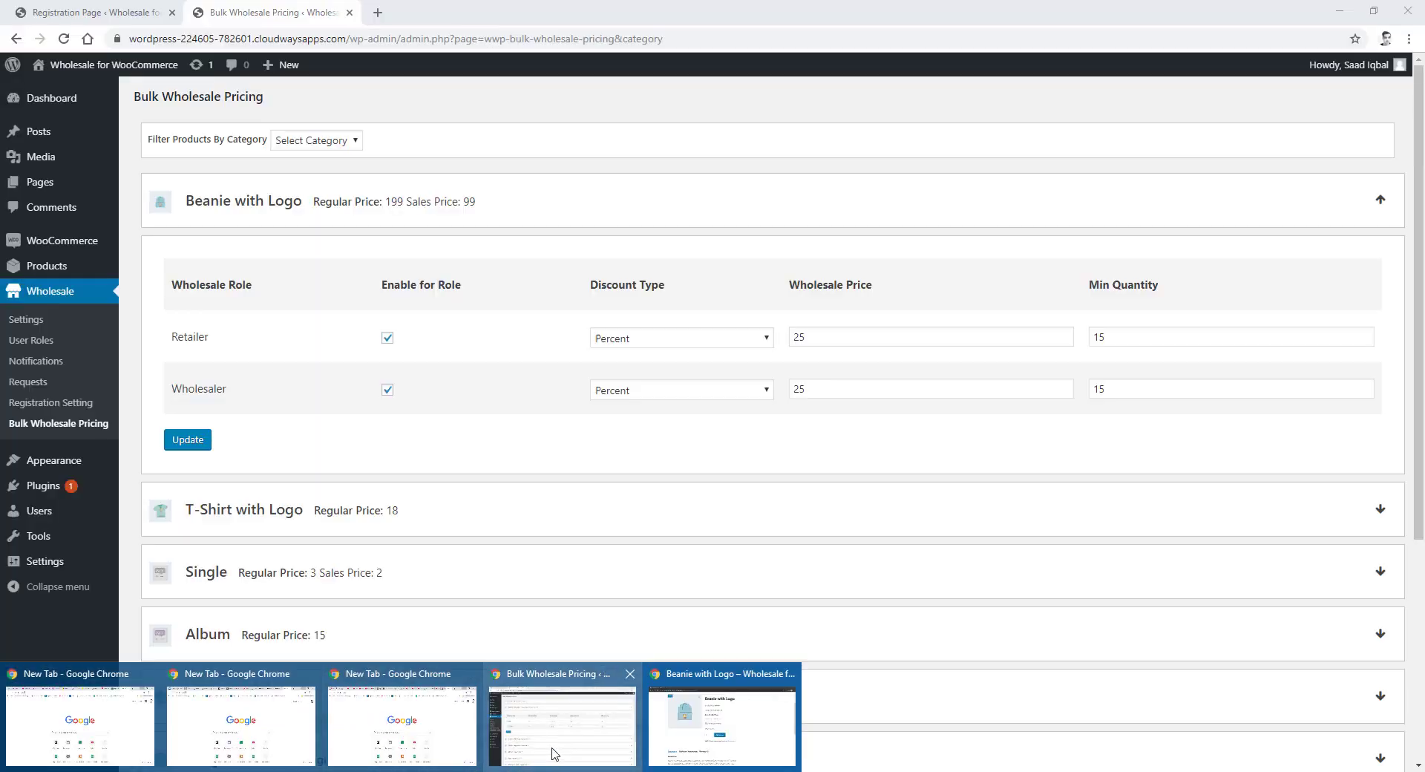
- In admin, confirm the new customer's Retailer - Wholesaler role under All Users, then open Wholesale User Roles
left_click(550, 752)
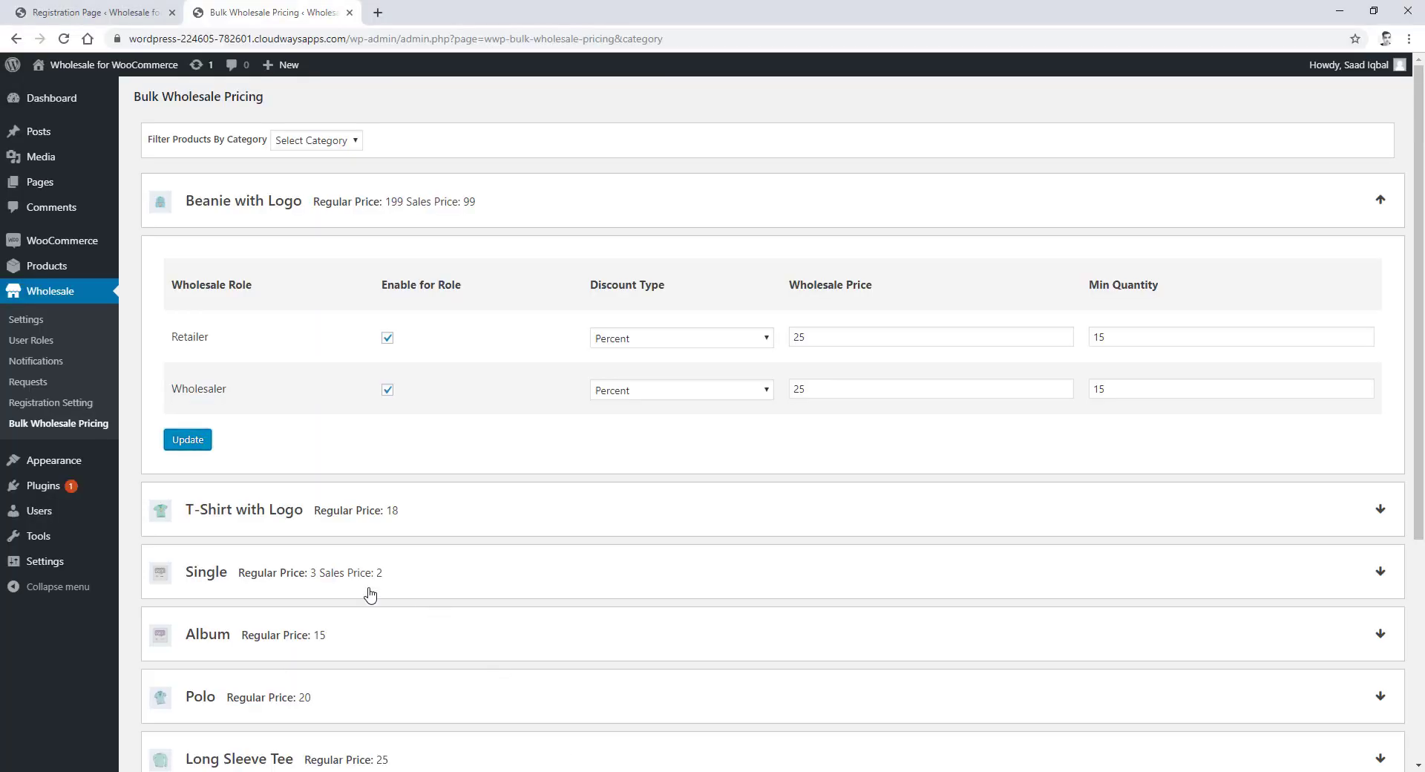
mouse_move(59, 520)
left_click(143, 514)
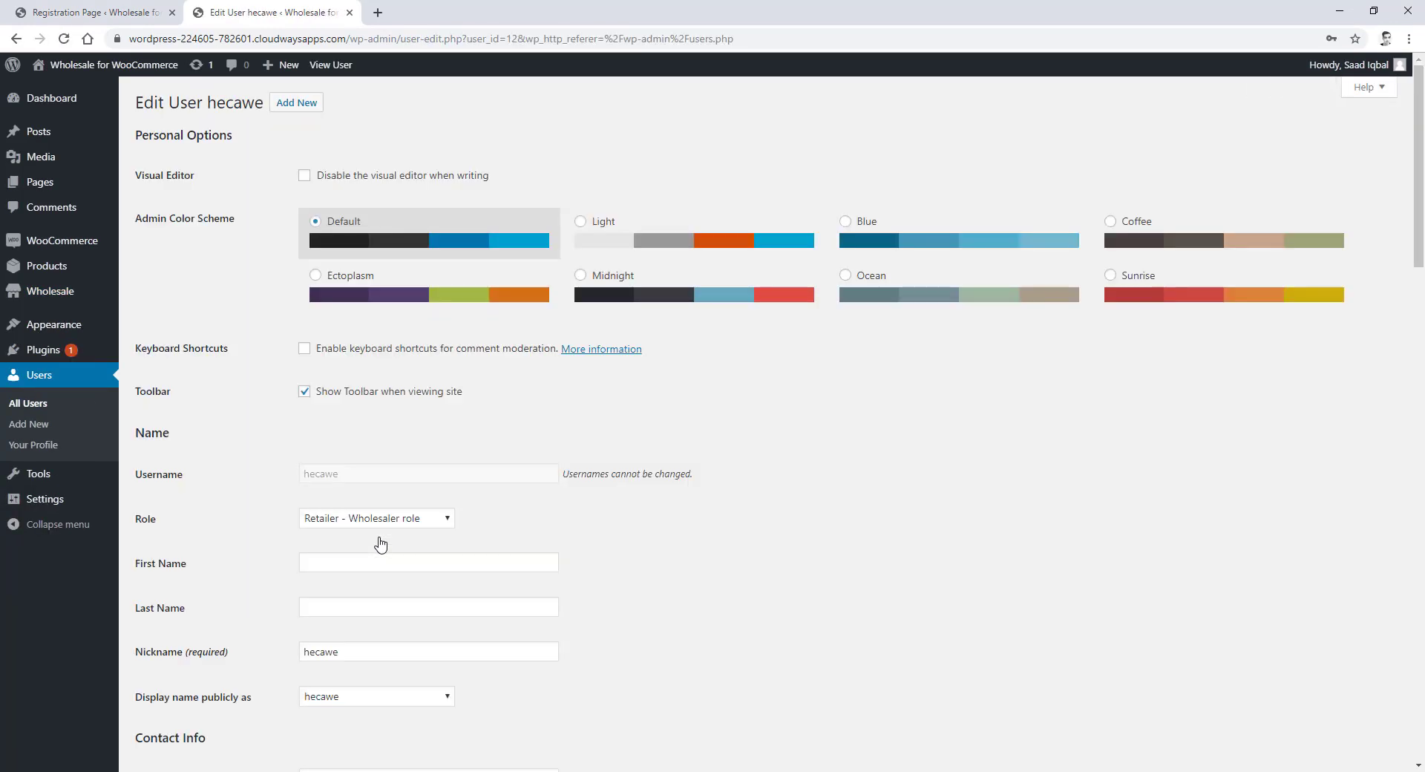
scroll(324, 450, "down", 1)
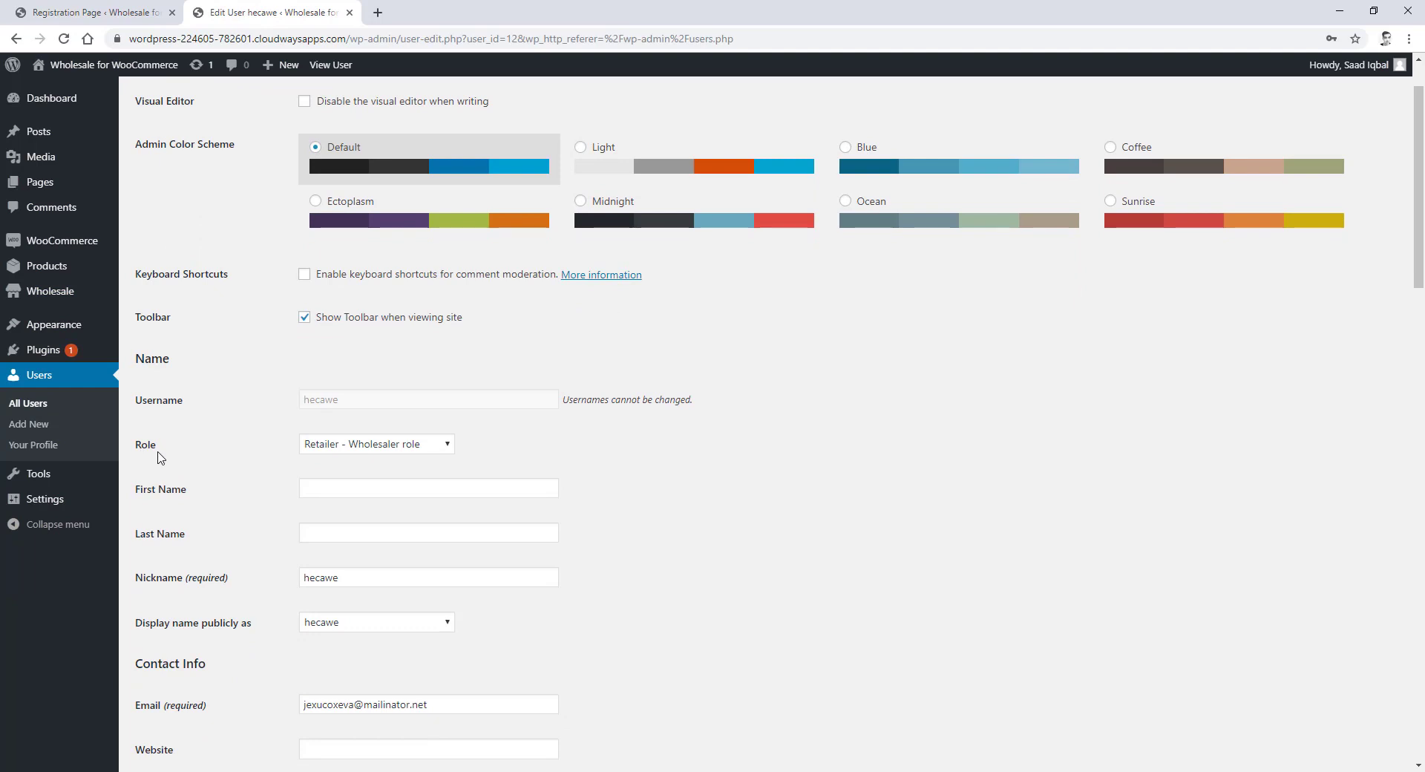
left_click(395, 451)
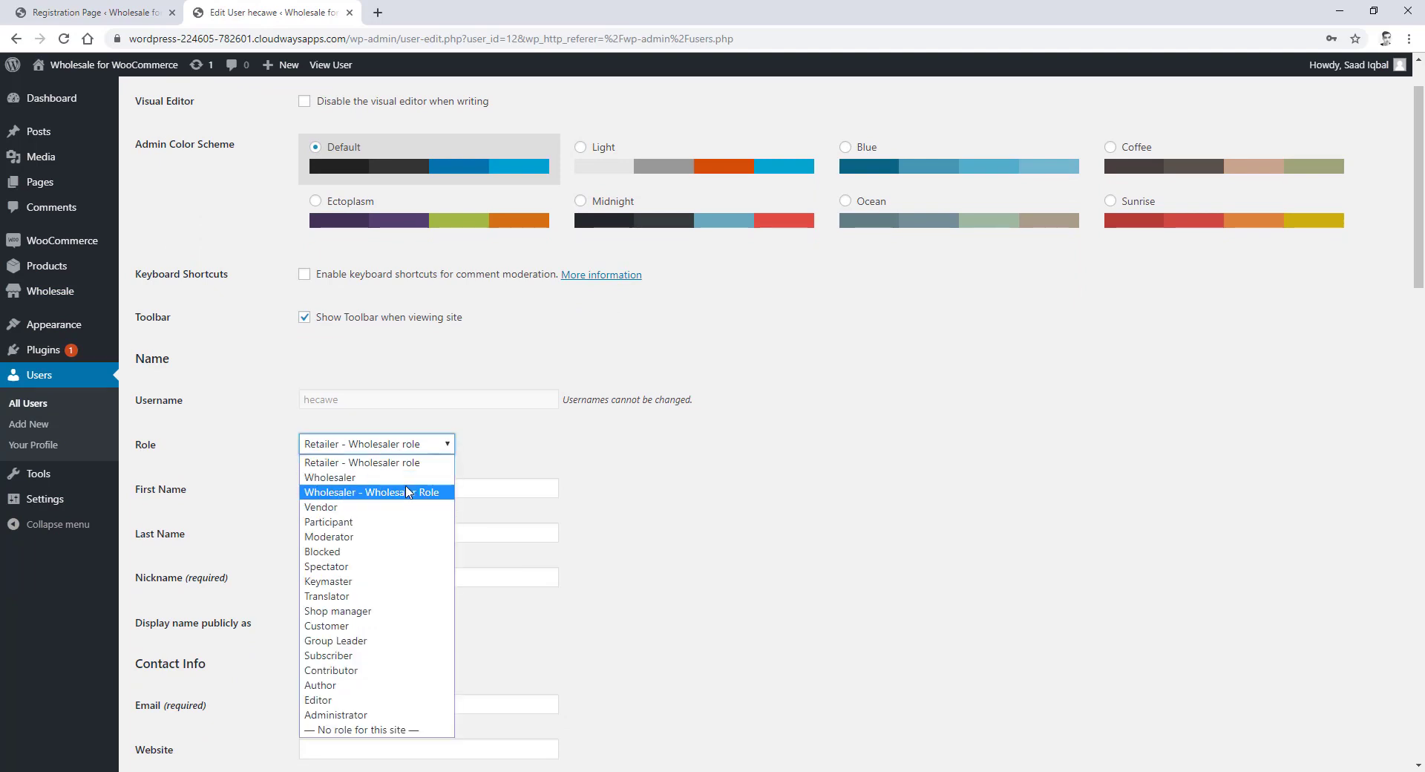
mouse_move(69, 297)
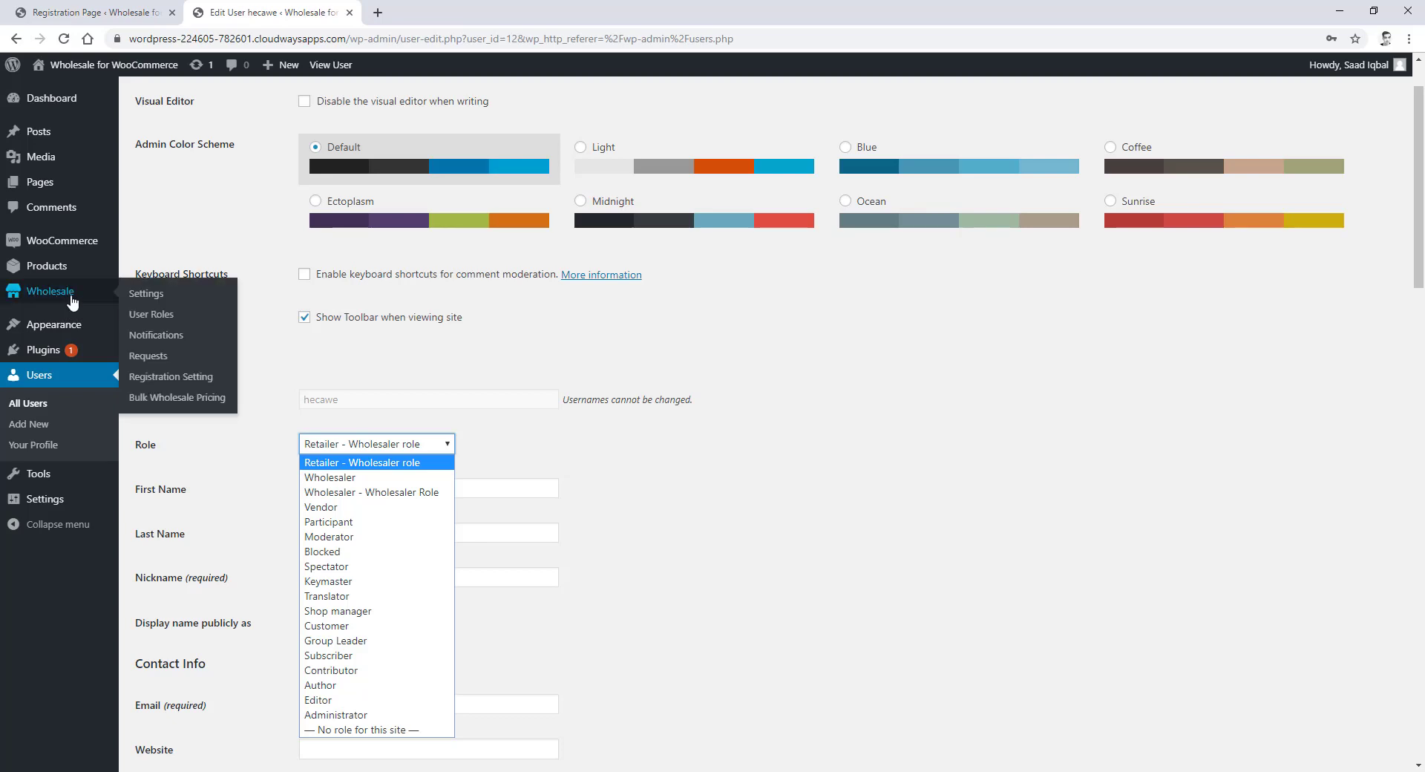
left_click(163, 318)
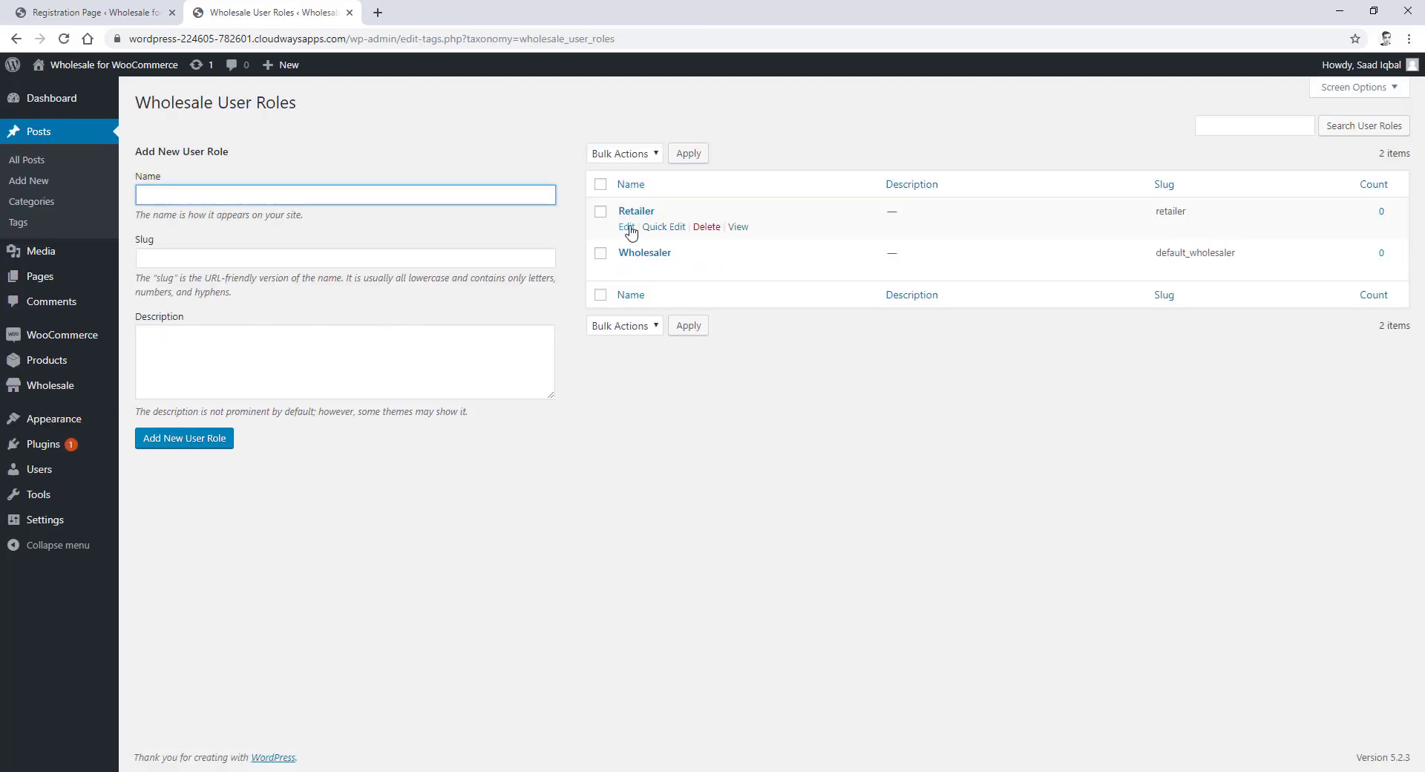